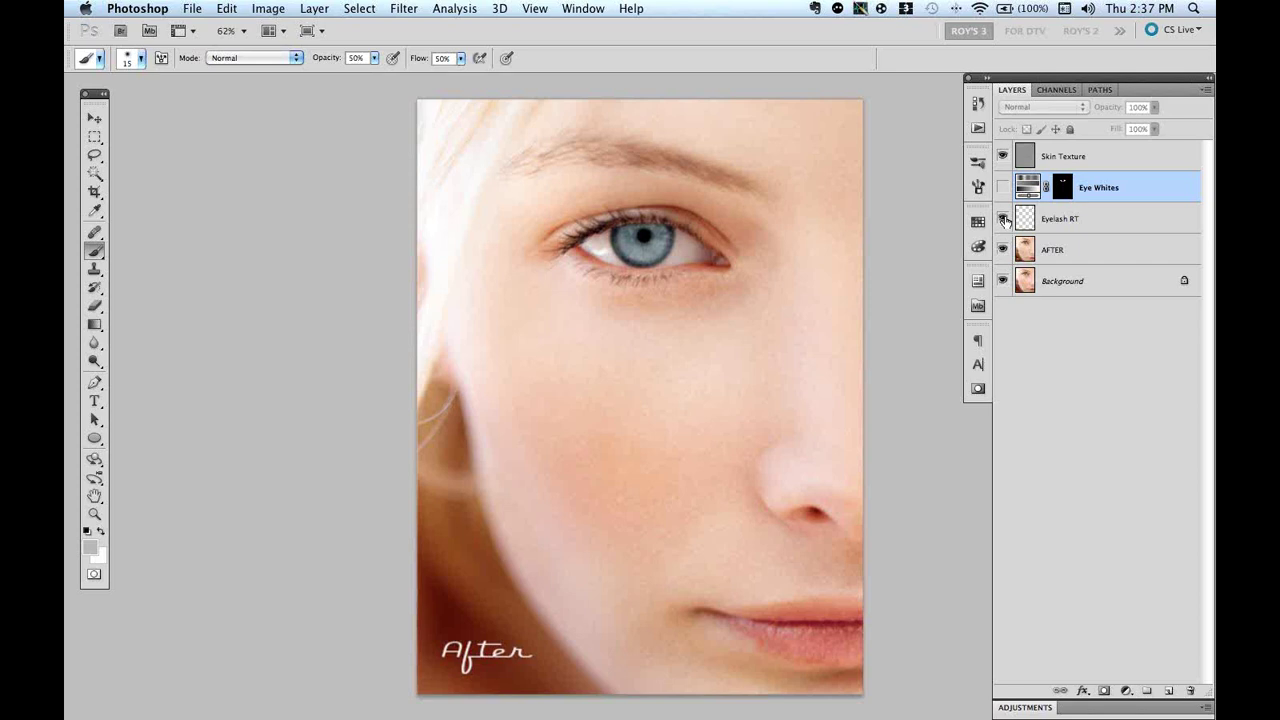
Step: Compare the eye at 100% zoom with and without the Eyelash RT layer
left_click_drag(488, 206, 700, 314)
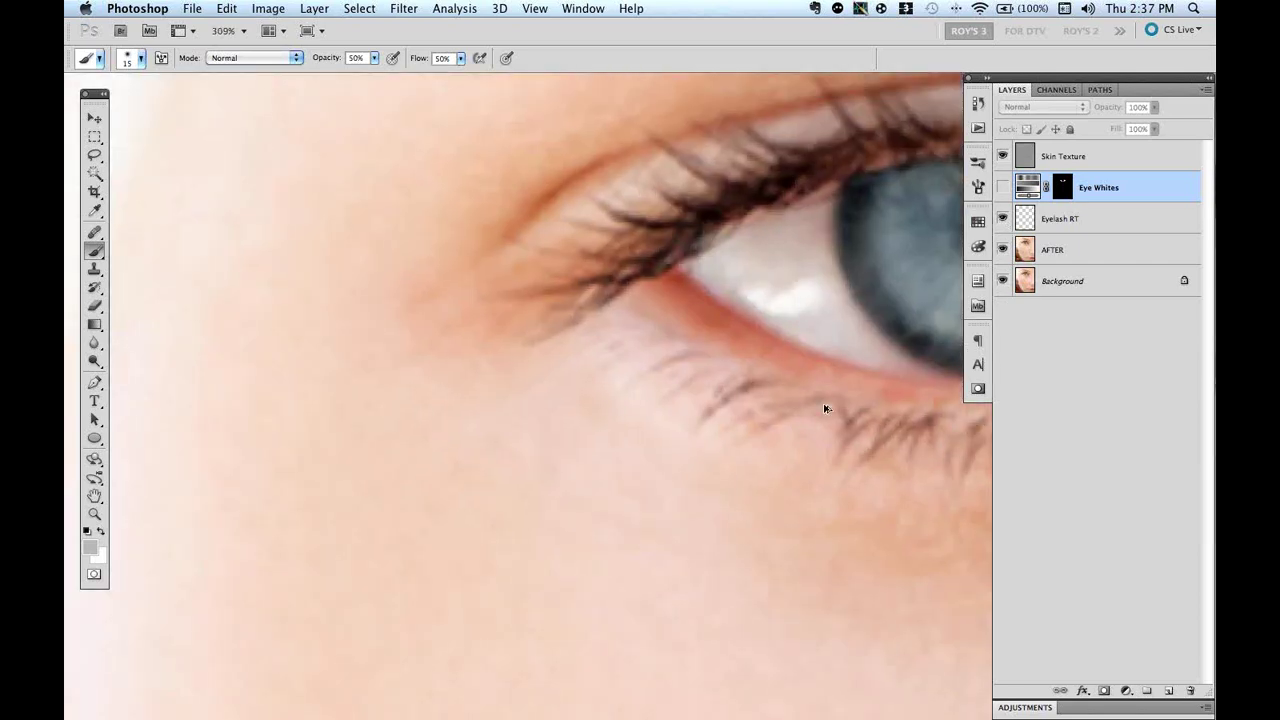
key("super+1")
left_click(1003, 219)
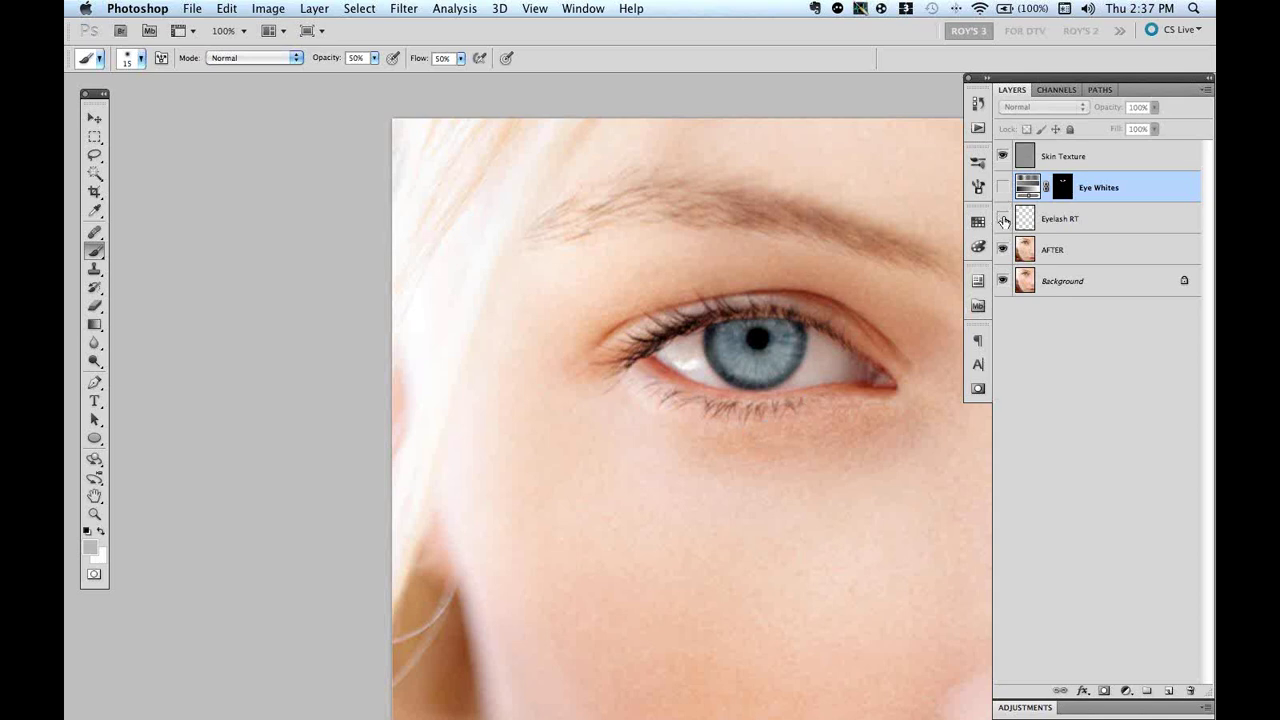
left_click(1003, 219)
left_click(1003, 219)
left_click(1003, 219)
left_click(1003, 219)
left_click(1003, 219)
left_click(1003, 219)
left_click(1003, 219)
left_click(1003, 219)
left_click(1003, 219)
left_click_drag(911, 360, 674, 323)
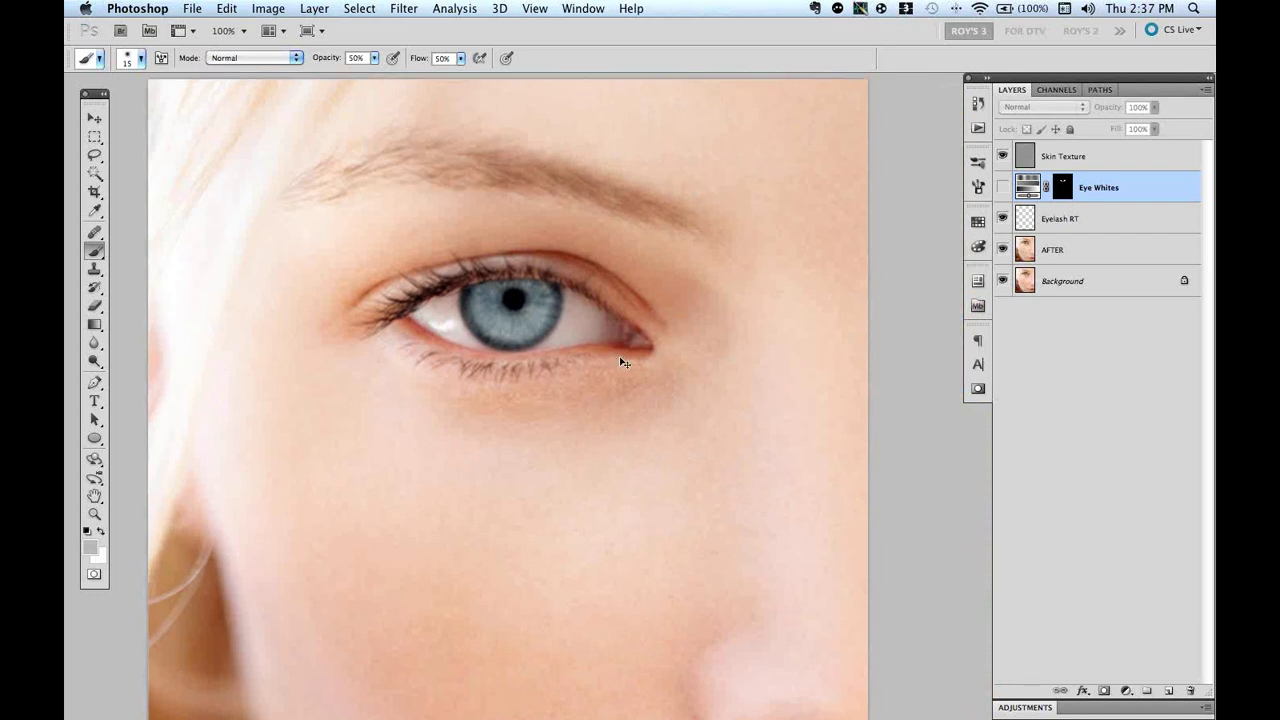
Step: Hide the Eyelash RT layer and make the AFTER layer active with the whole portrait in view
key("ctrl+0")
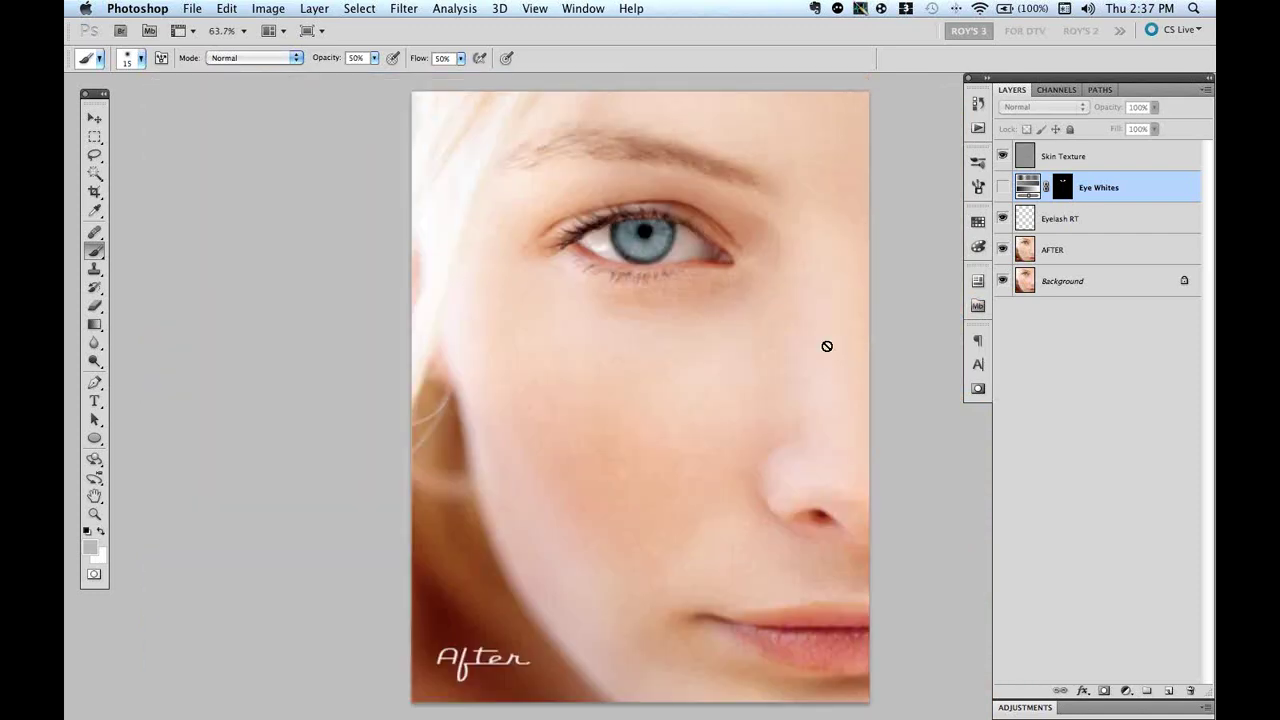
left_click(1003, 220)
left_click(1153, 254)
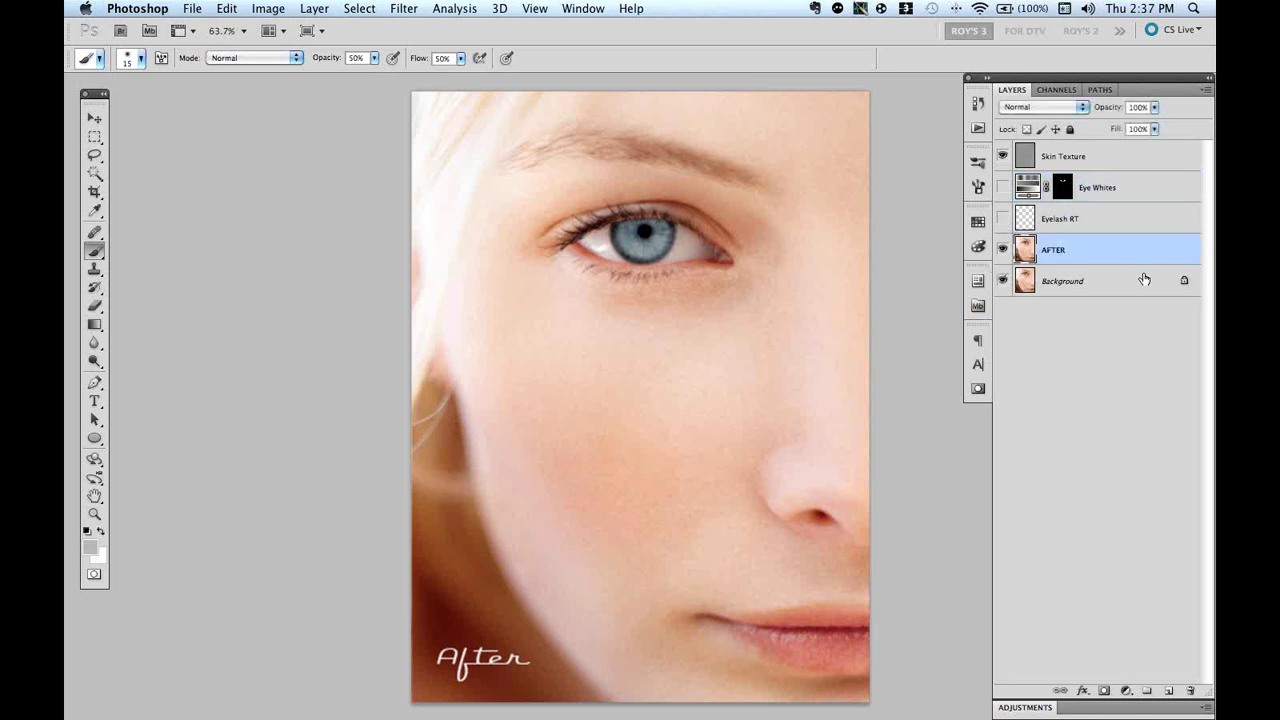
Step: Compare the original Background layer on its own with the retouched version of the portrait
left_click(1003, 157)
left_click(1003, 281, "alt")
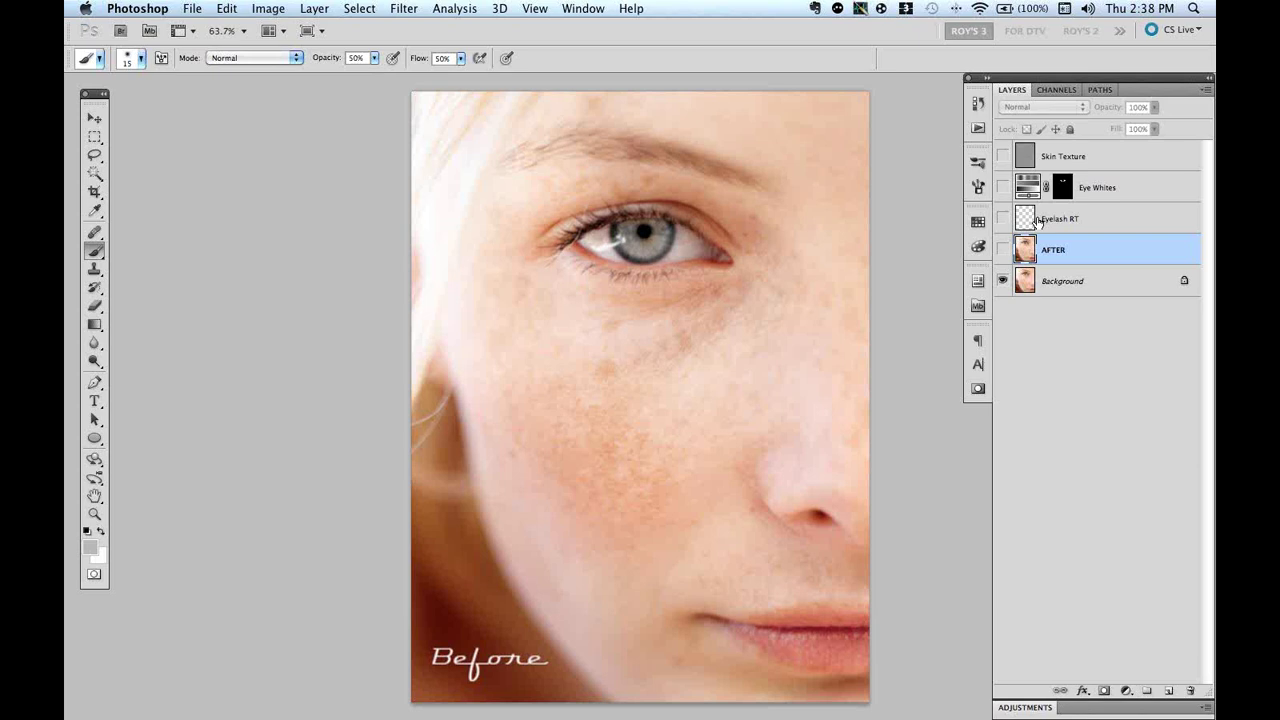
left_click(1003, 281, "alt")
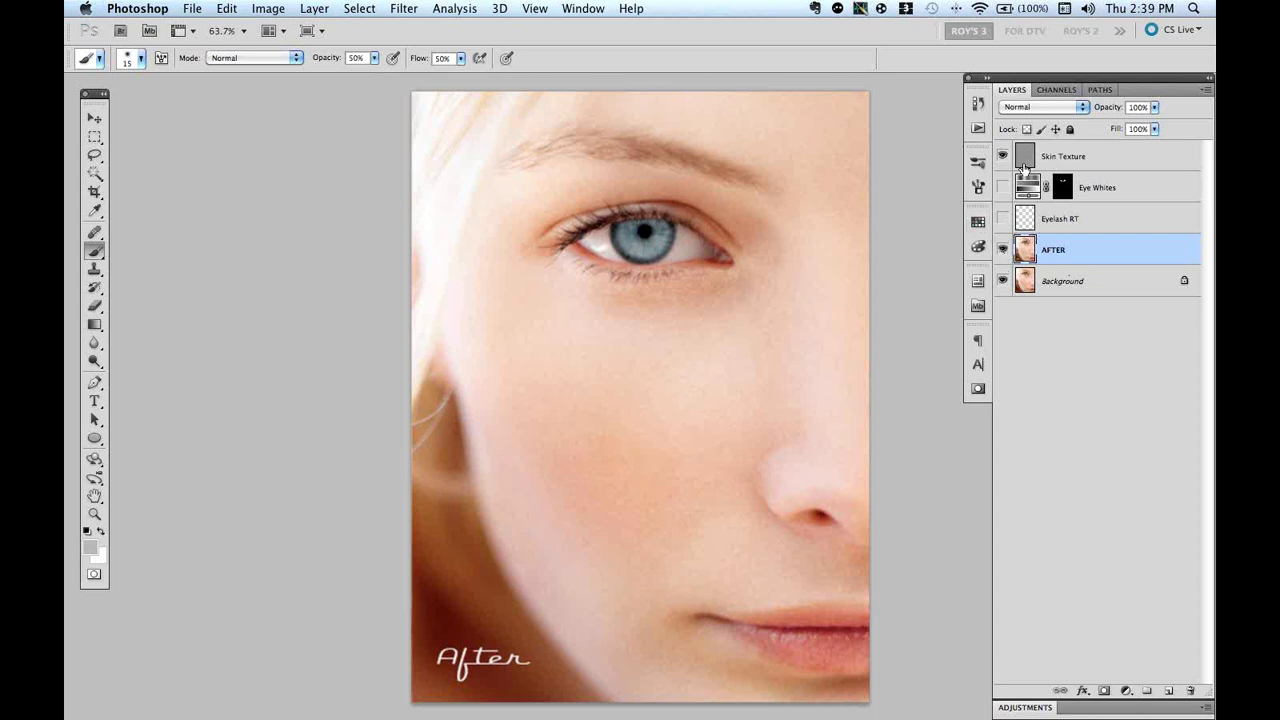
Step: Turn on the Eye Whites adjustment layer, comparing the eye with and without it
left_click(1002, 187)
left_click(1002, 187)
left_click(1002, 187)
left_click(1002, 187)
left_click(1002, 187)
left_click(1002, 187)
left_click(1002, 187)
Step: Examine the iris and eye whites close up, and compare the full portrait with and without the Eye Whites layer
key("super+1")
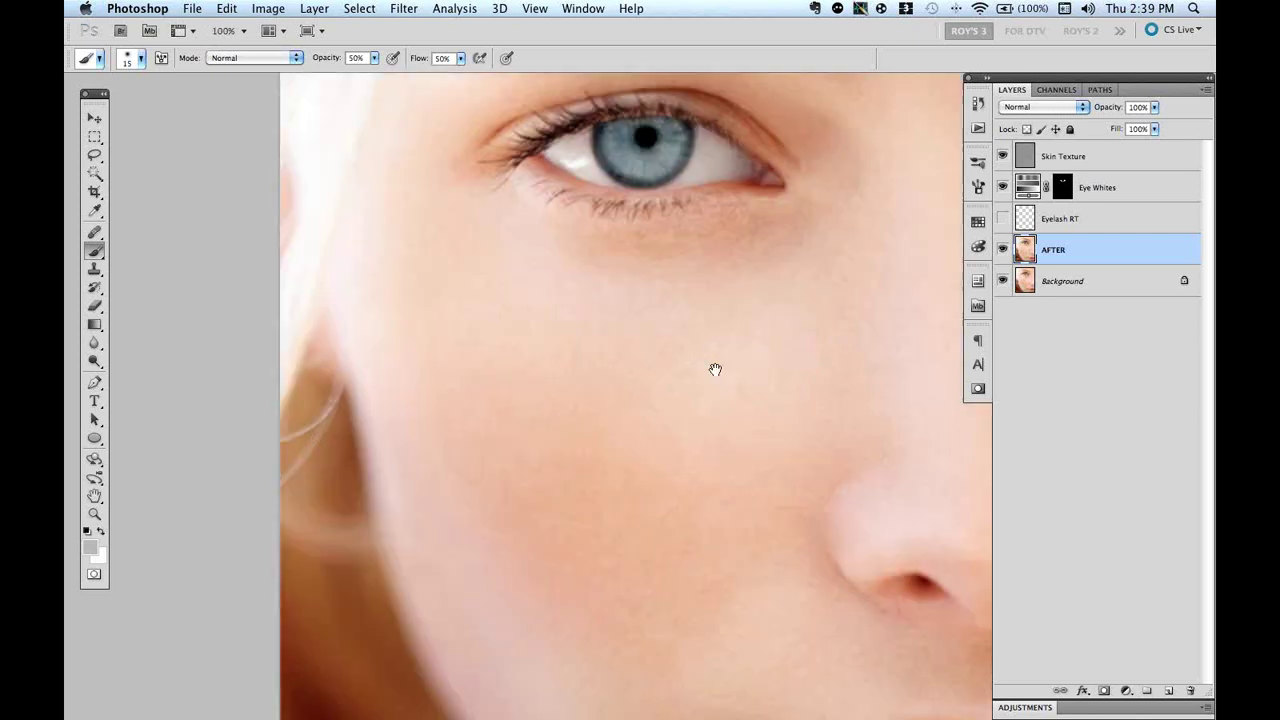
key("super+equal")
key("super+equal")
key("super+equal")
key("super+equal")
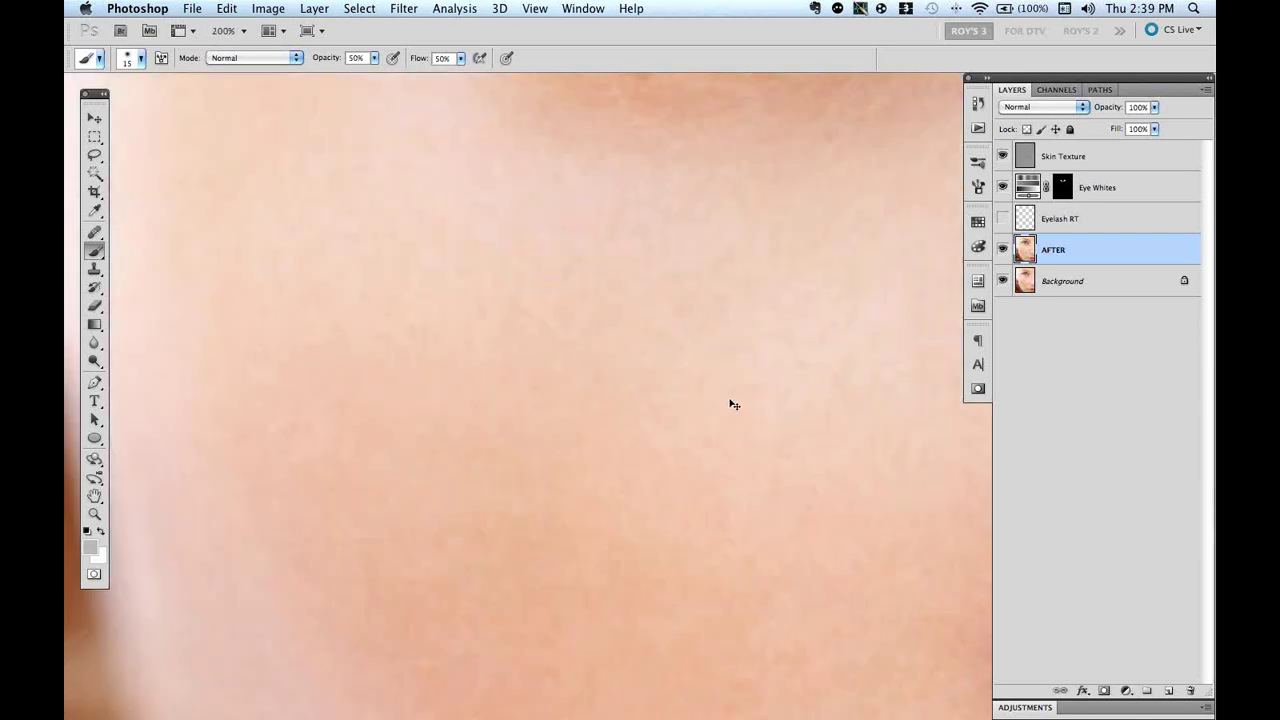
mouse_move(751, 250)
left_mouse_down()
mouse_move(743, 491)
mouse_move(843, 220)
mouse_move(757, 481)
left_mouse_up()
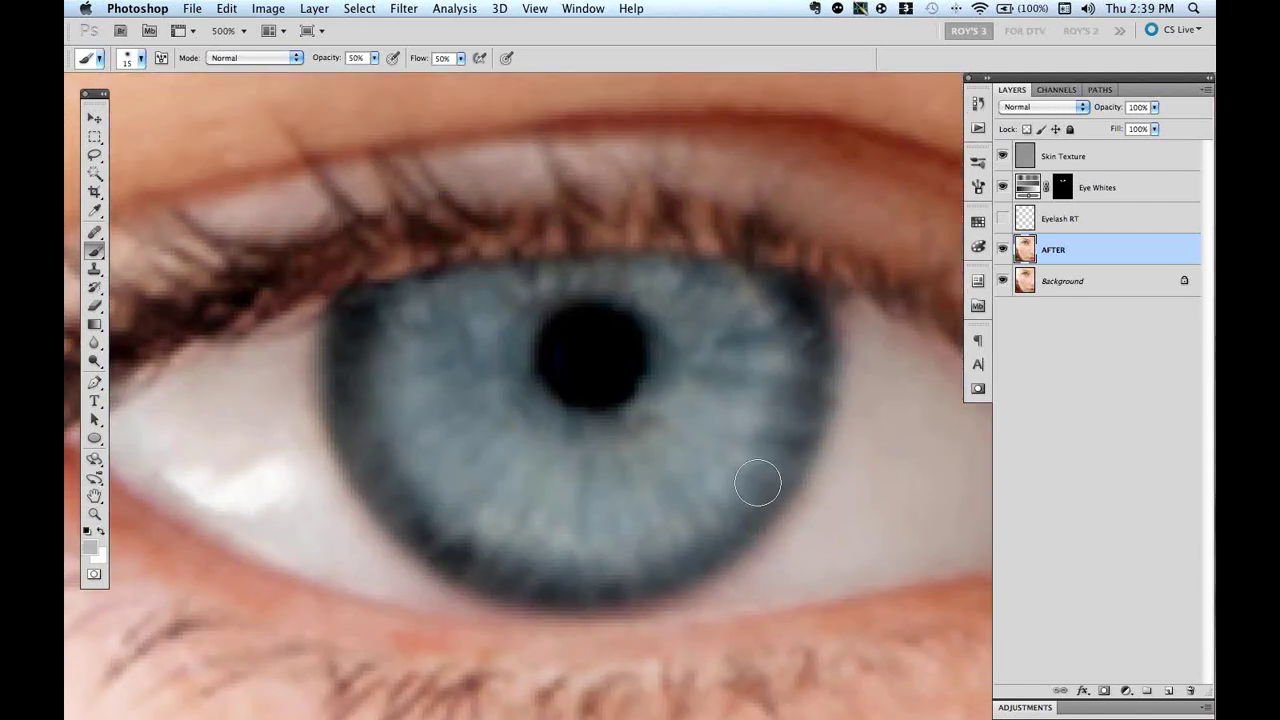
key("super+0")
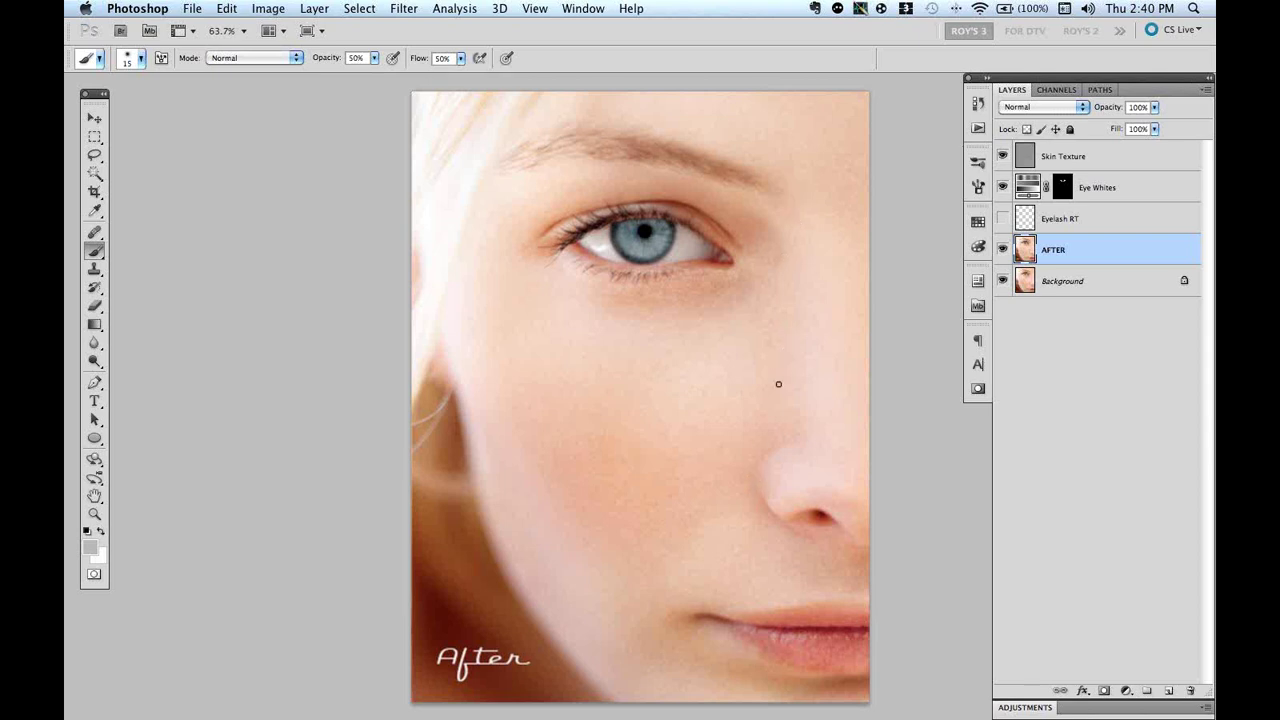
left_click(1003, 188)
left_click(1003, 188)
left_click(1003, 188)
left_click(1003, 188)
Step: Switch to the freeimage-1374181.psd document and display it in full screen mode with the menu bar
key("f")
key("f")
key("f")
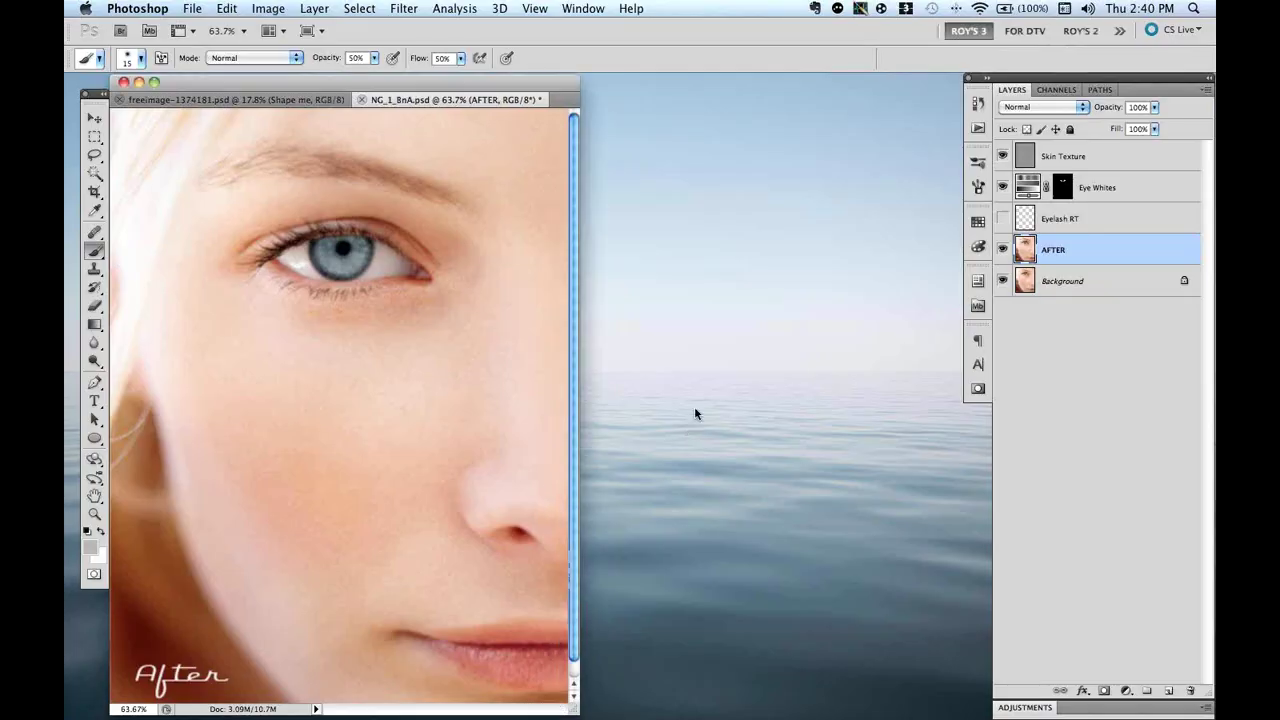
key("ctrl+Tab")
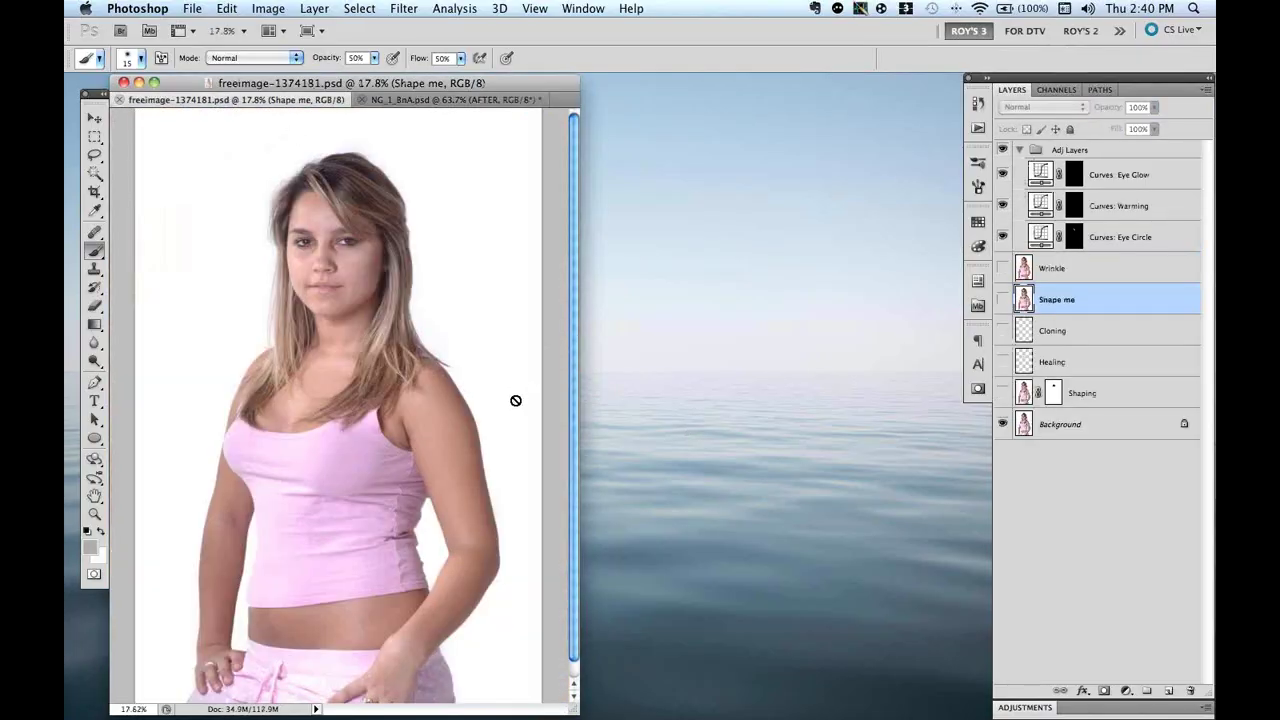
key("f")
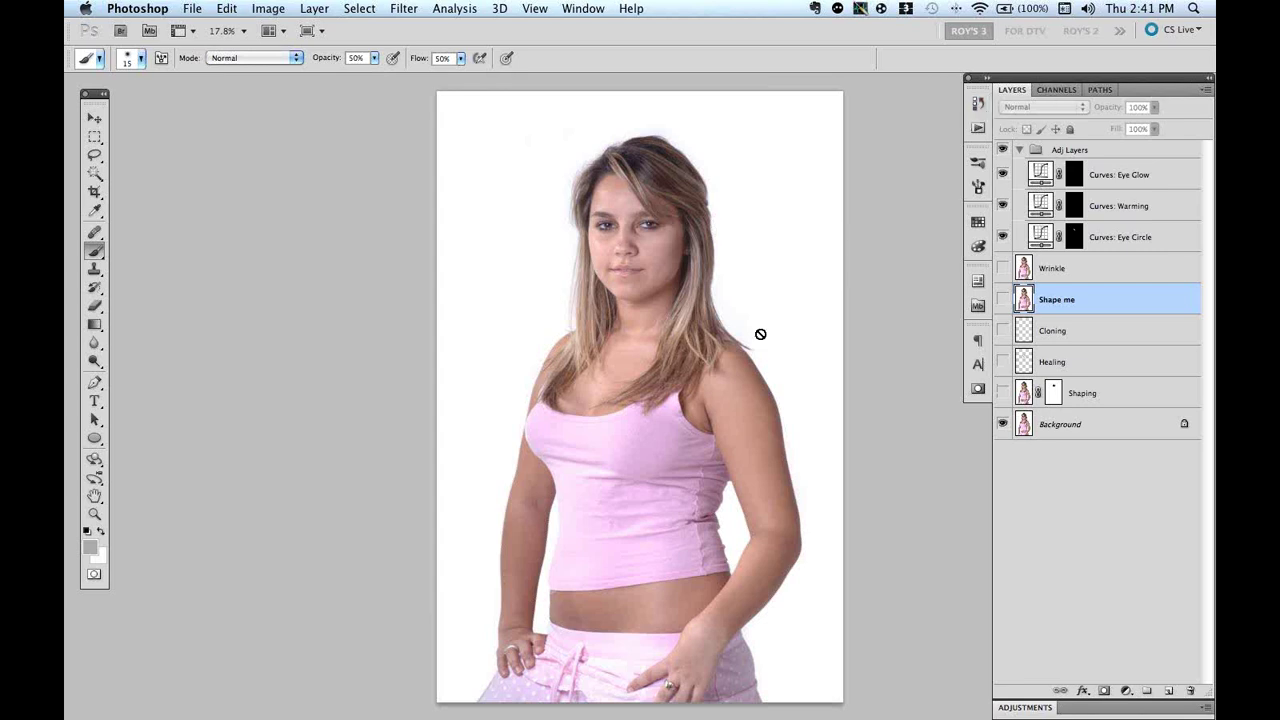
Step: Try the opening history snapshot of freeimage-1374181.psd, and undo back to the current layered version
left_click_drag(760, 334, 578, 334)
left_click(979, 104)
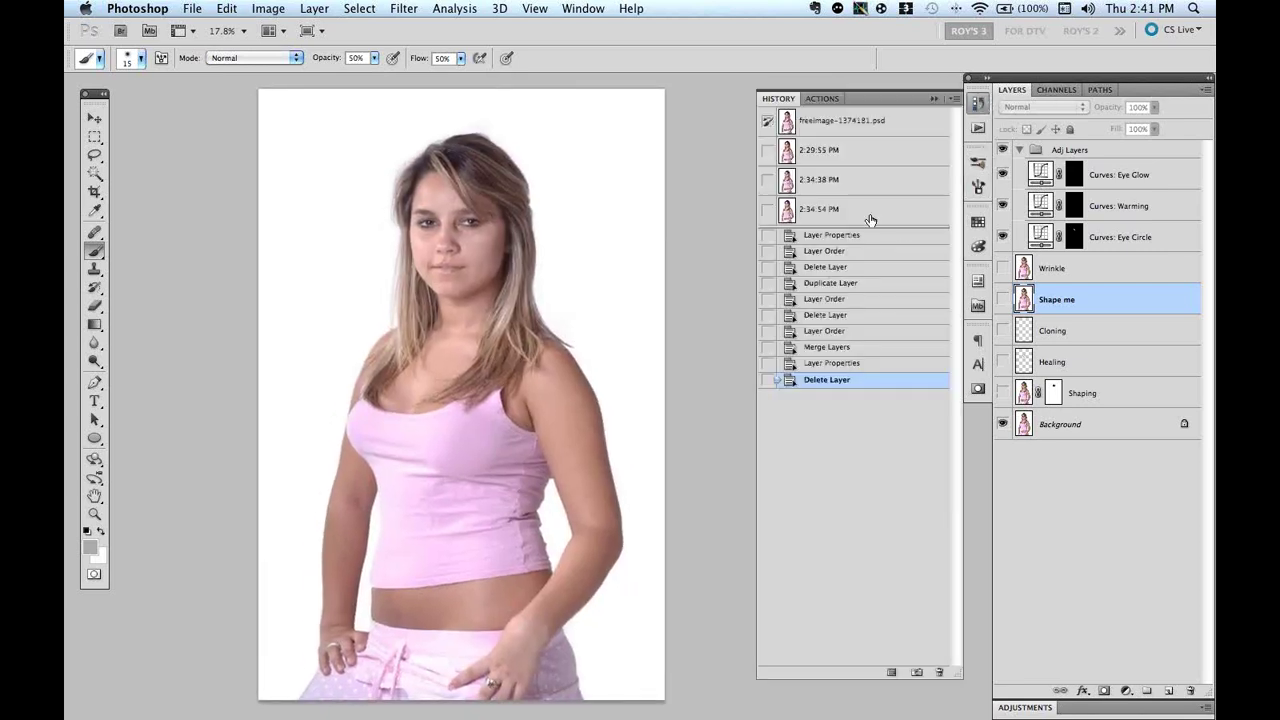
left_click(912, 122)
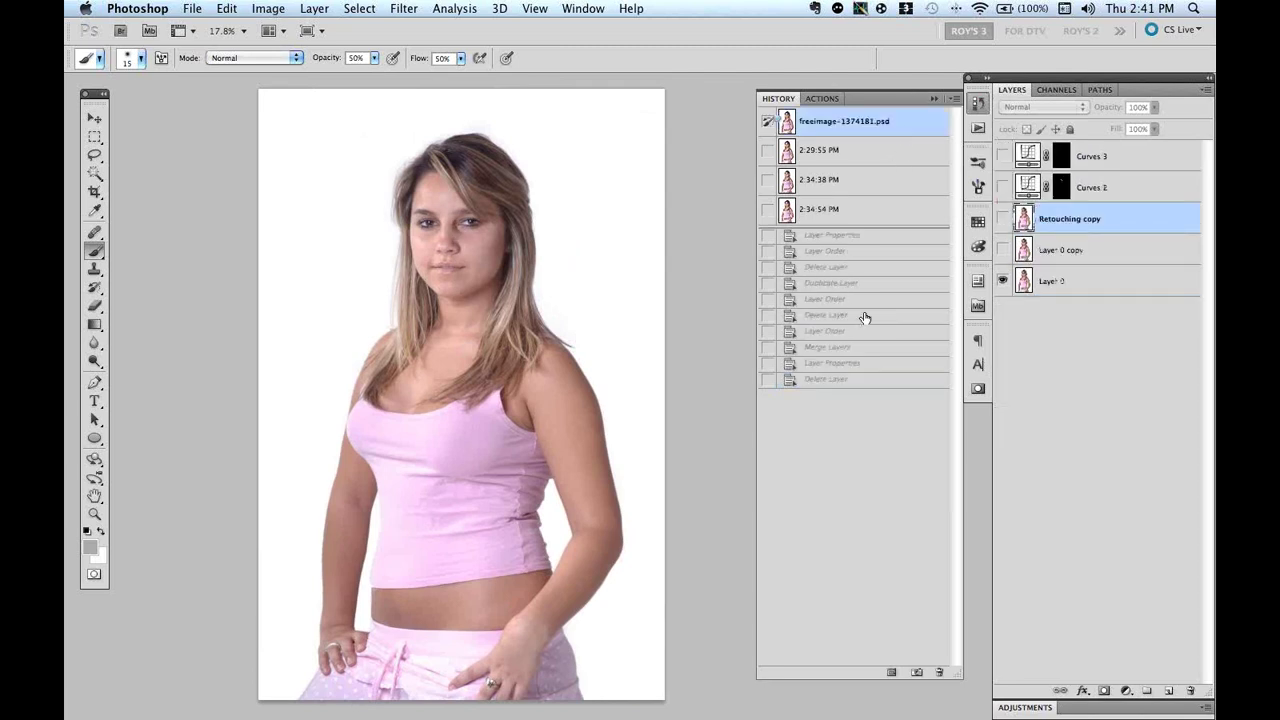
key("super+z")
key("super+z")
key("super+z")
key("super+z")
key("super+z")
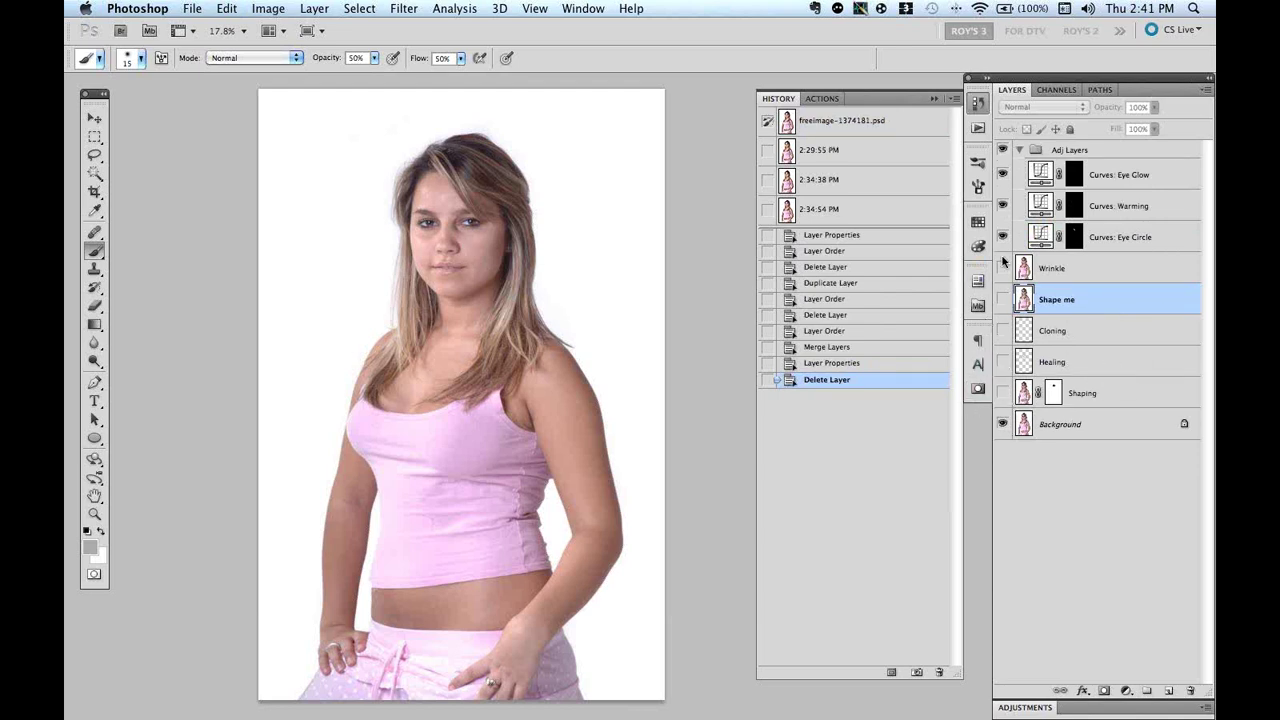
left_click(979, 104)
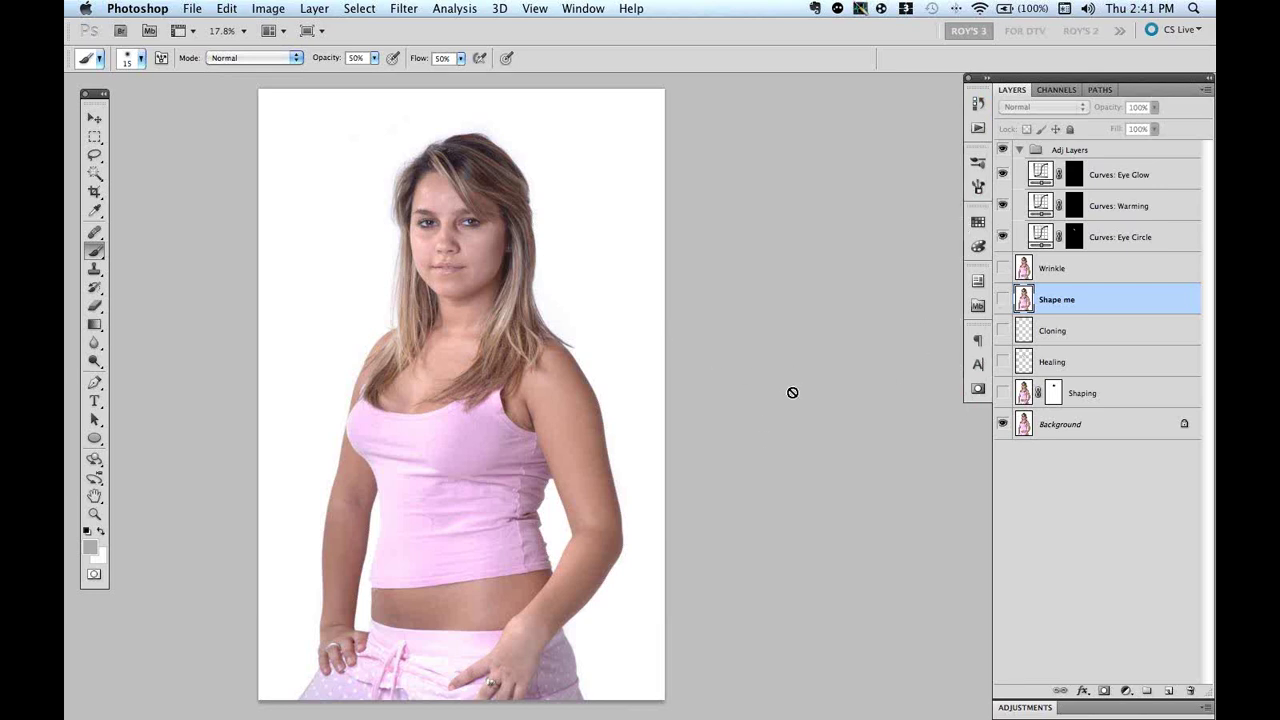
Step: Examine the woman's unretouched face at 100% zoom, from the chin and cheeks up to the forehead and hairline
left_click(587, 436)
left_click(770, 258)
key("super+alt+0")
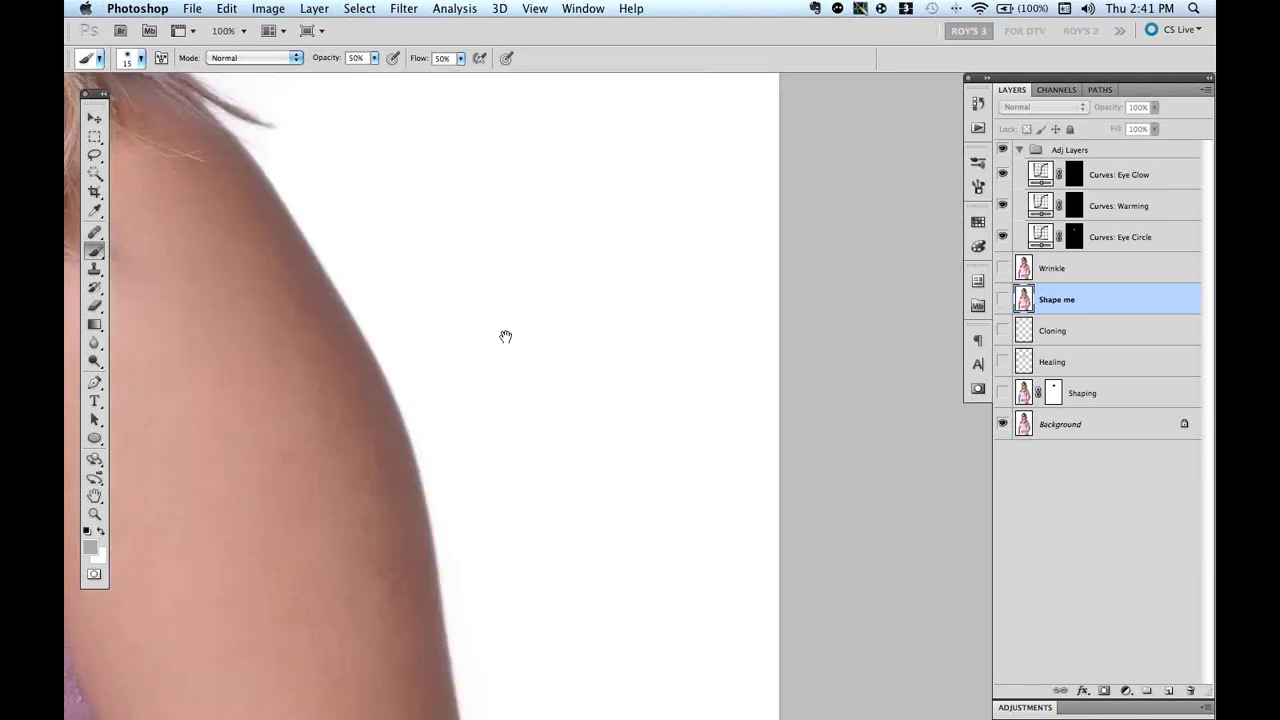
left_click_drag(815, 487, 603, 626)
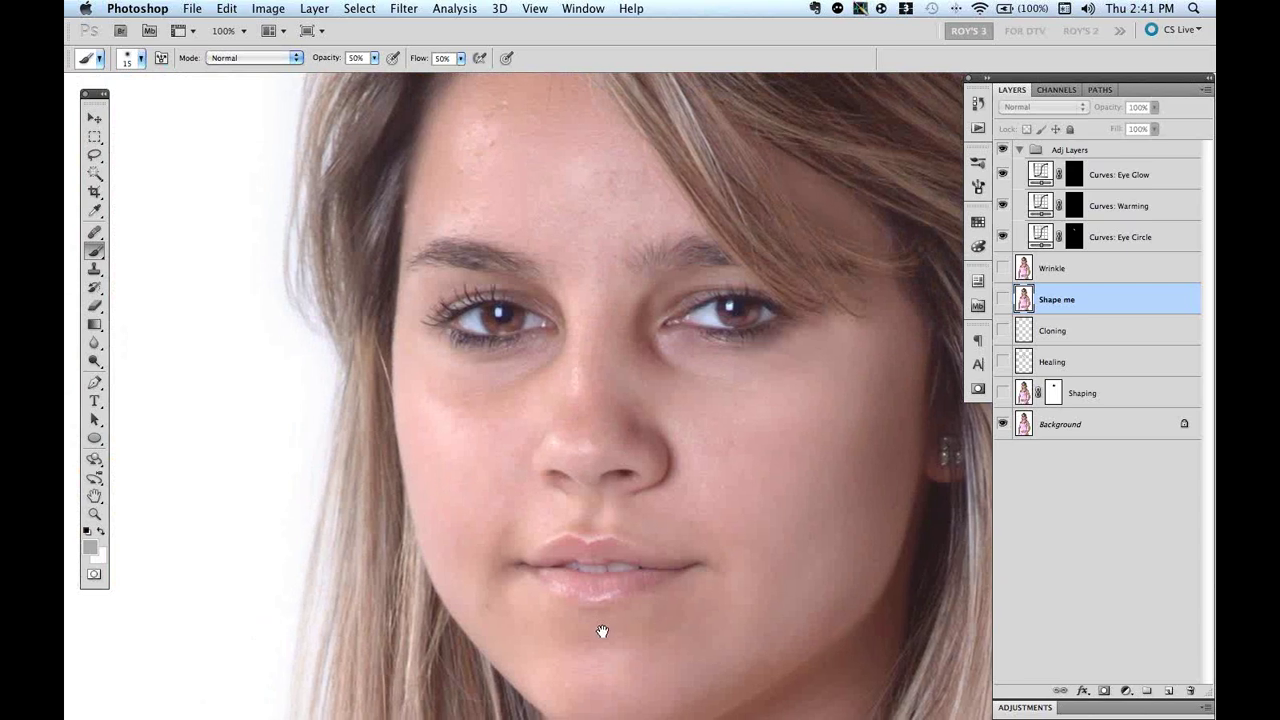
left_click_drag(841, 358, 808, 366)
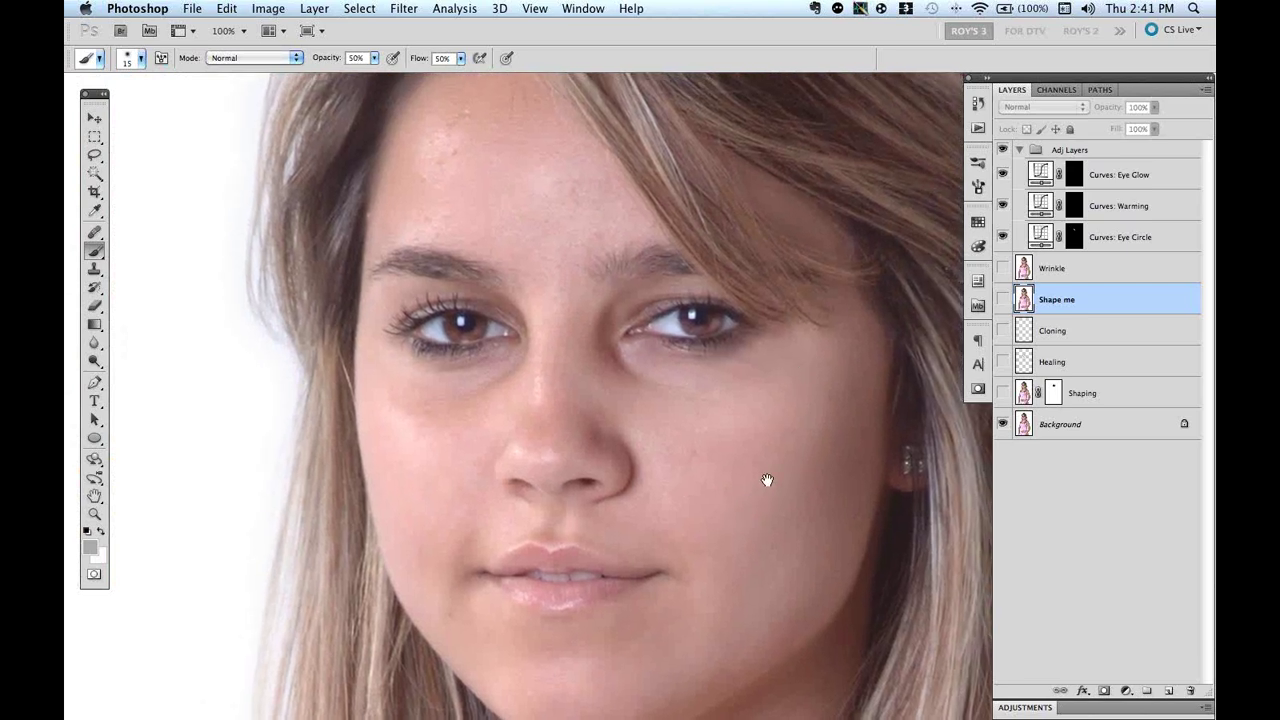
left_click_drag(766, 517, 751, 437)
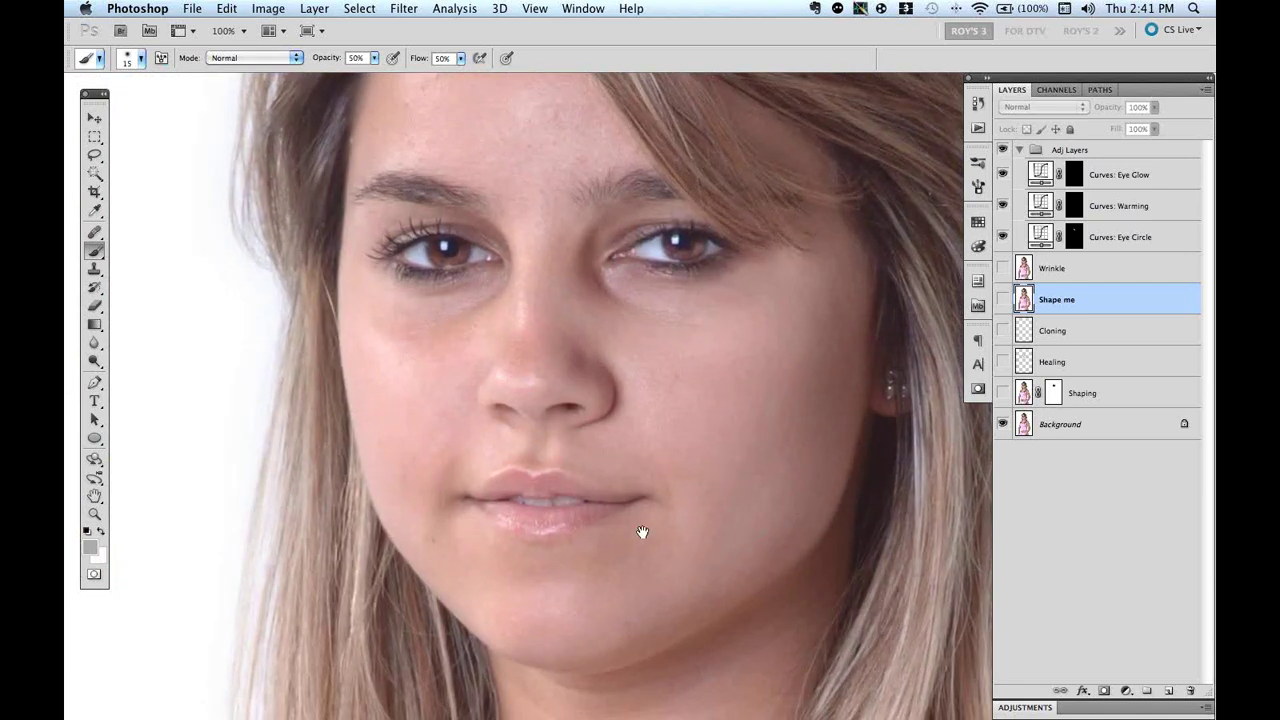
left_click_drag(578, 347, 548, 521)
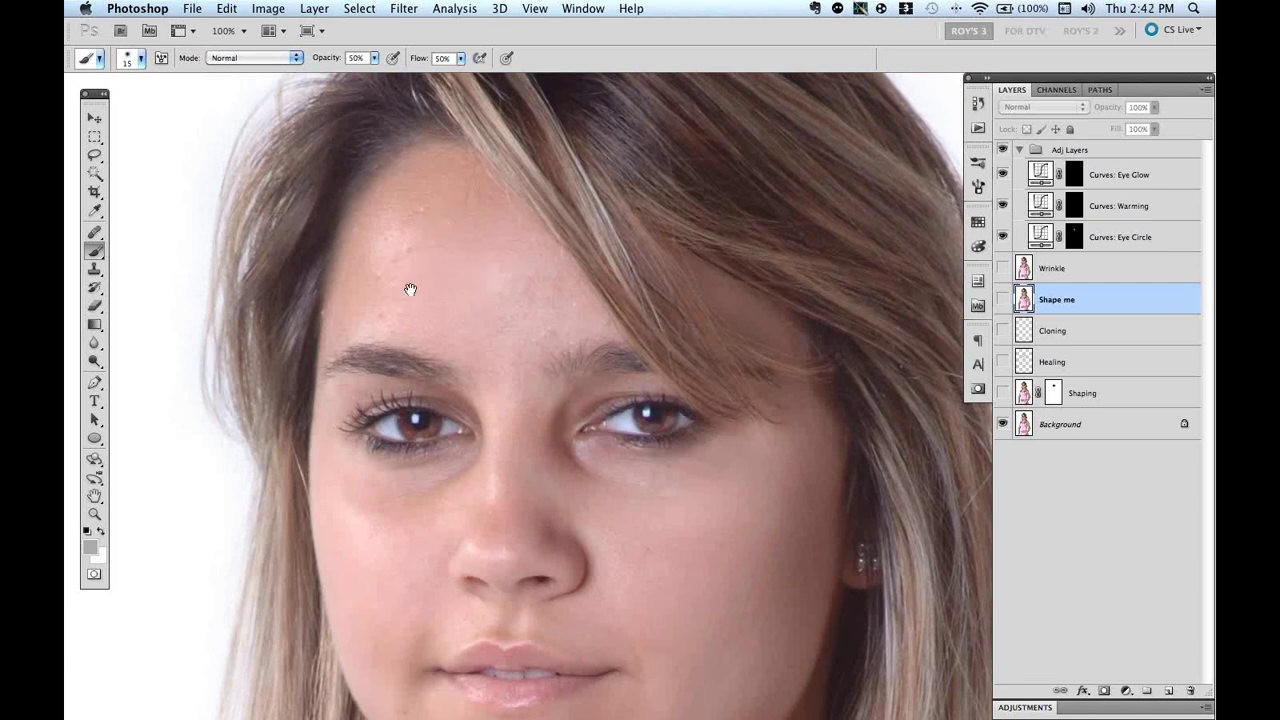
mouse_move(514, 291)
left_mouse_down()
mouse_move(526, 357)
mouse_move(506, 462)
mouse_move(534, 451)
mouse_move(466, 491)
left_mouse_up()
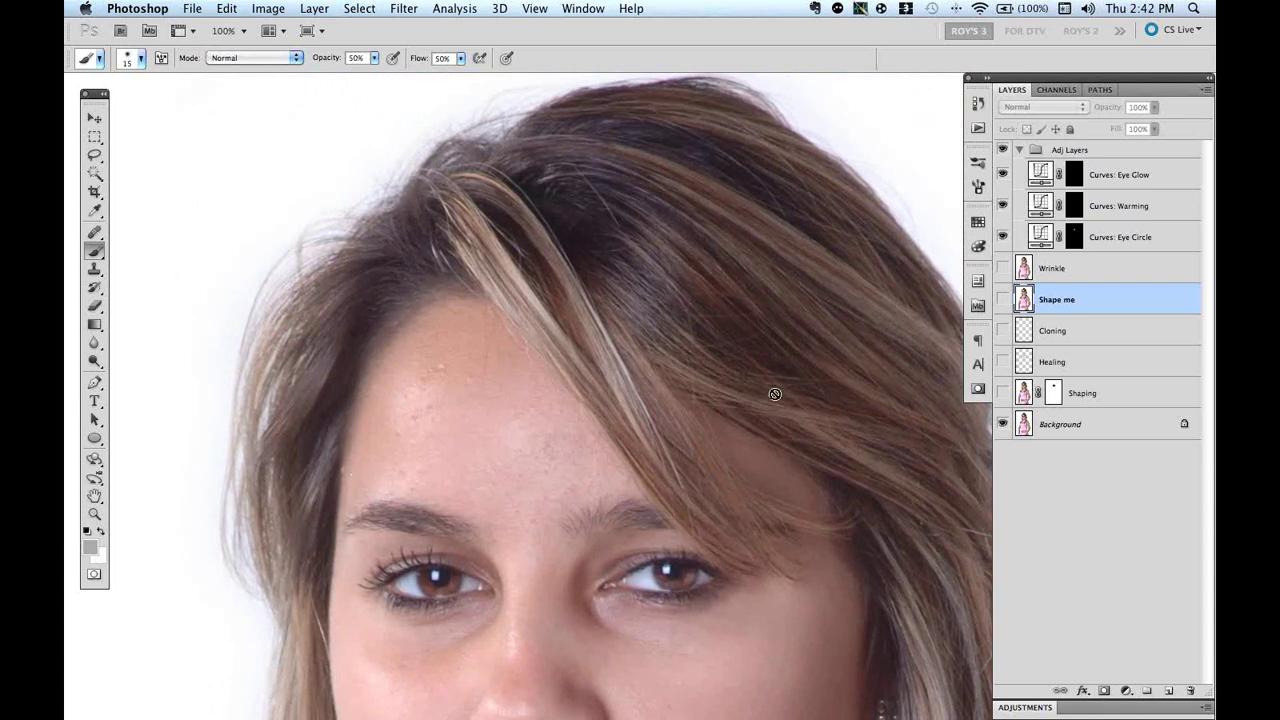
left_click_drag(674, 371, 703, 277)
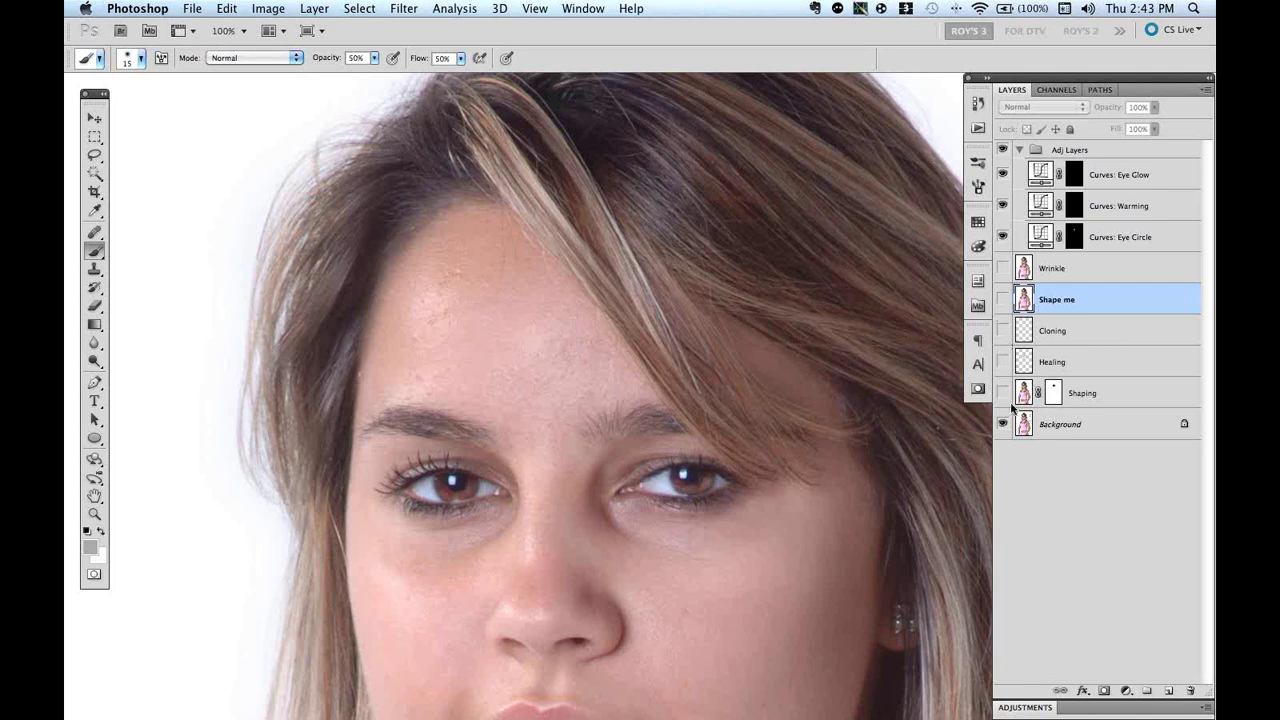
Step: Select the Healing layer and turn it on, comparing the forehead and eye area with and without it
left_click(1097, 363)
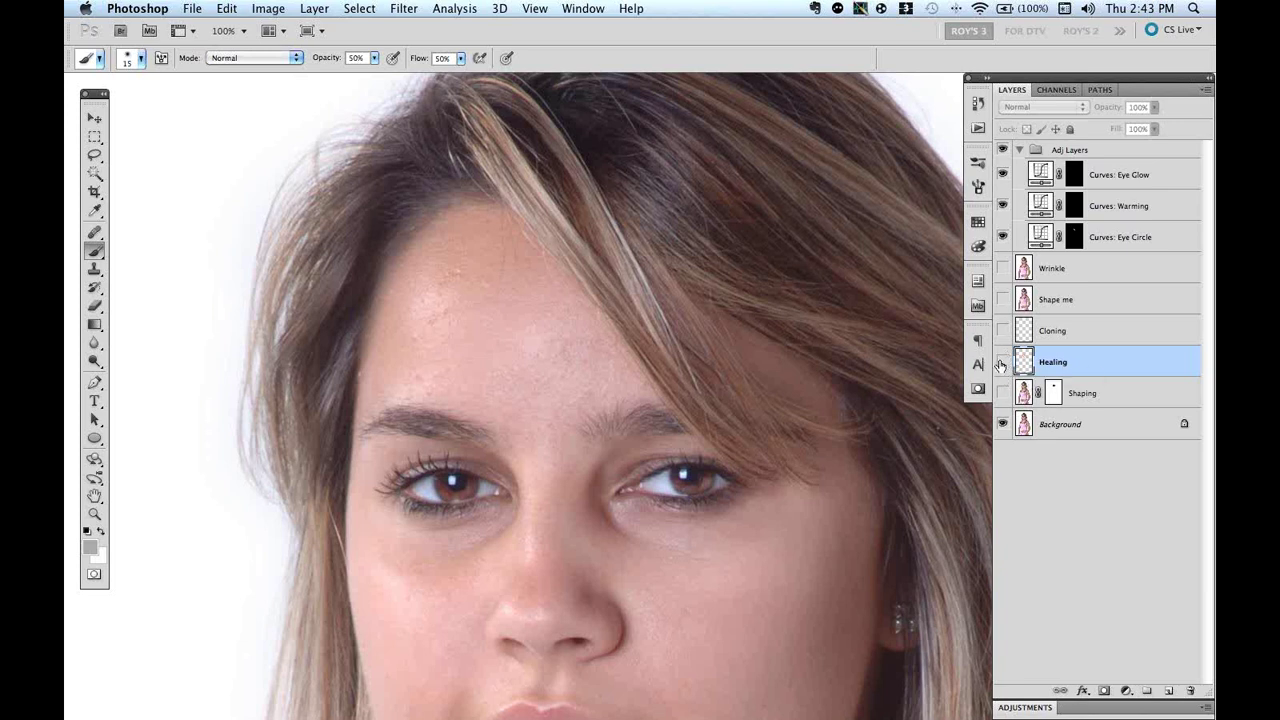
left_click(1002, 363)
left_click(1002, 363)
left_click(1002, 363)
left_click(1002, 363)
left_click(1002, 363)
left_click(1003, 363)
left_click(1003, 363)
left_click(1003, 362)
left_click(1003, 362)
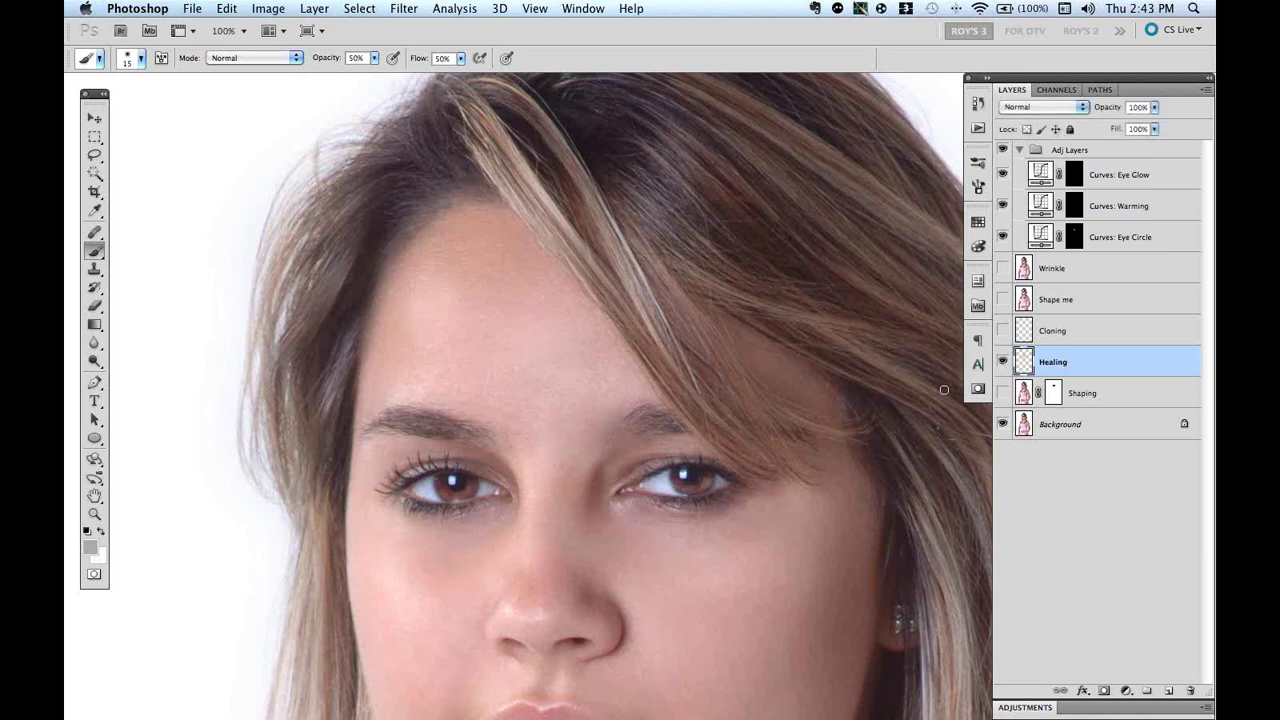
Step: Compare the lower face and cheeks with and without the Healing layer's retouching
left_click_drag(723, 403, 734, 294)
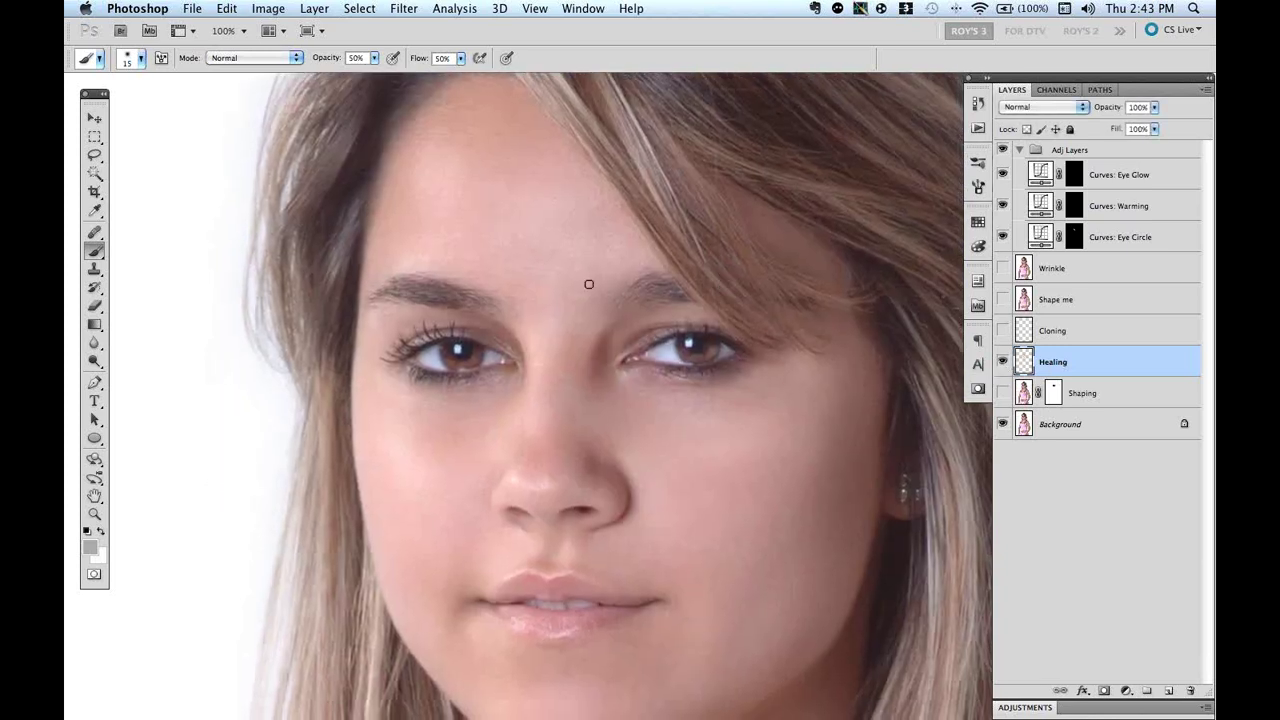
left_click(1003, 363)
left_click(1003, 363)
left_click(1003, 362)
left_click(1003, 362)
left_click_drag(829, 309, 804, 398)
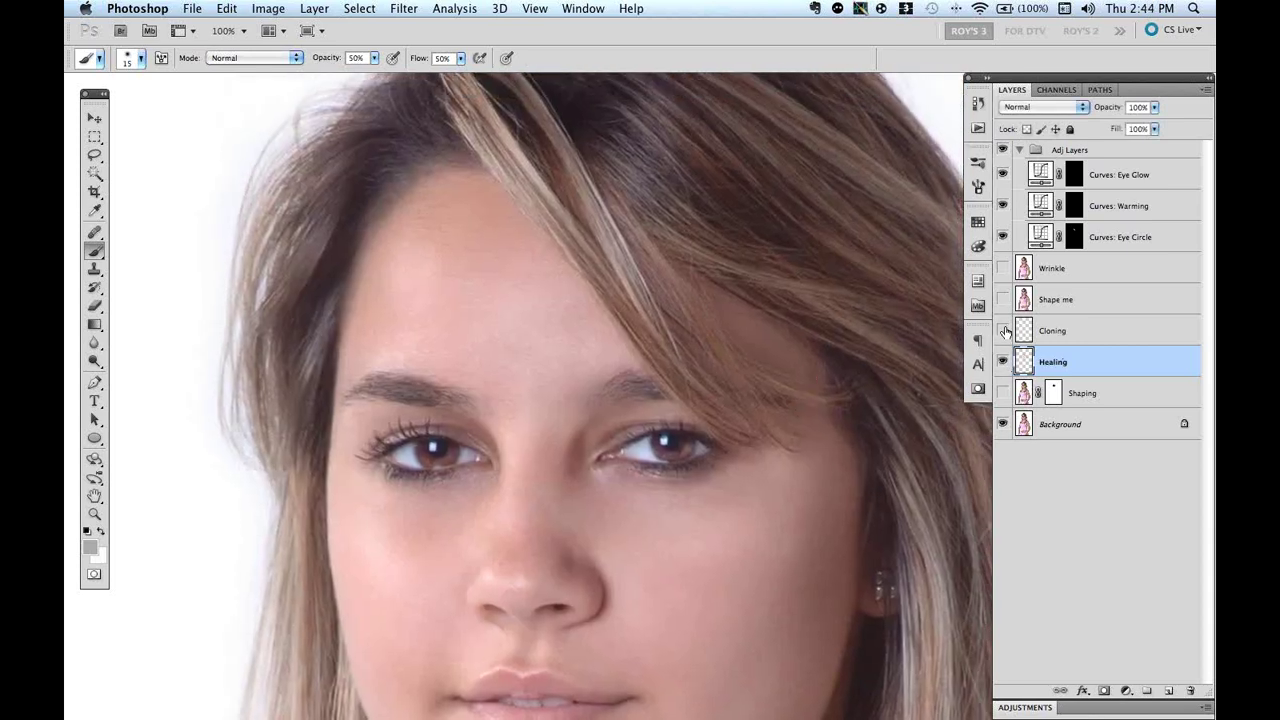
Step: Show the Cloning layer and smooth the cheek beneath the right-hand eye on it with the Clone Stamp, size 80 at 30% opacity
left_click(1028, 334)
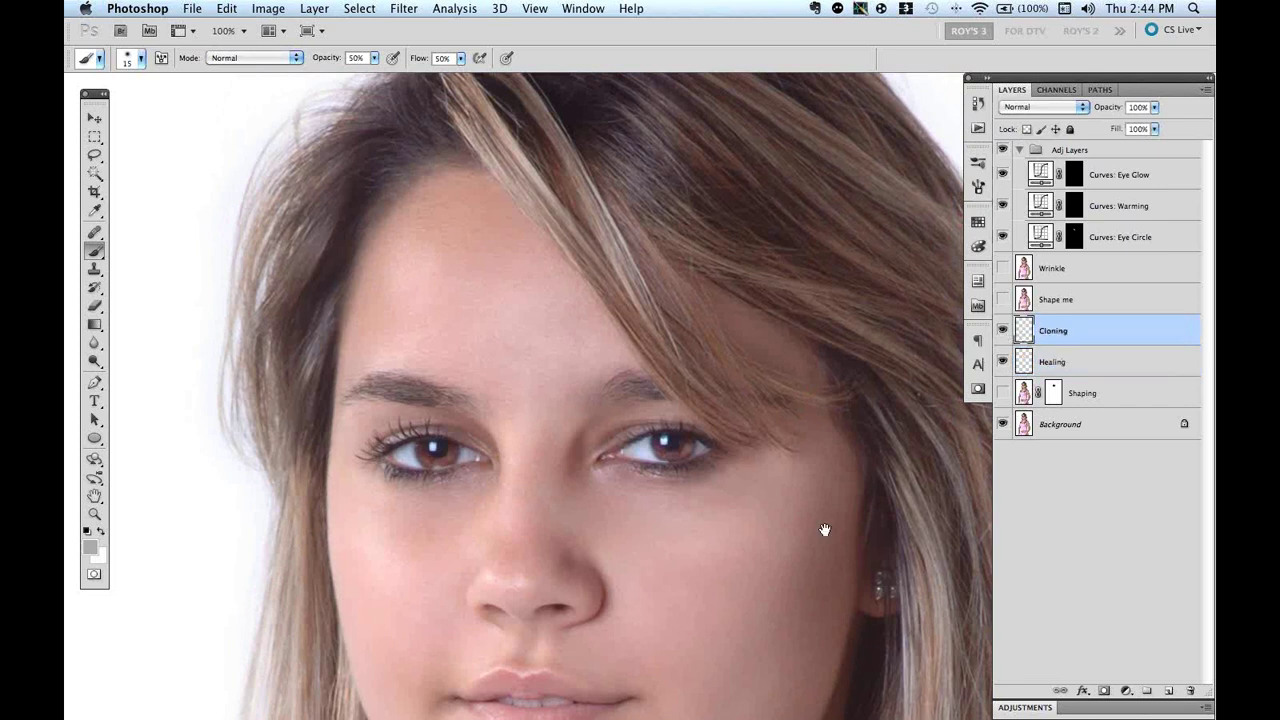
left_click_drag(766, 603, 772, 390)
key("s")
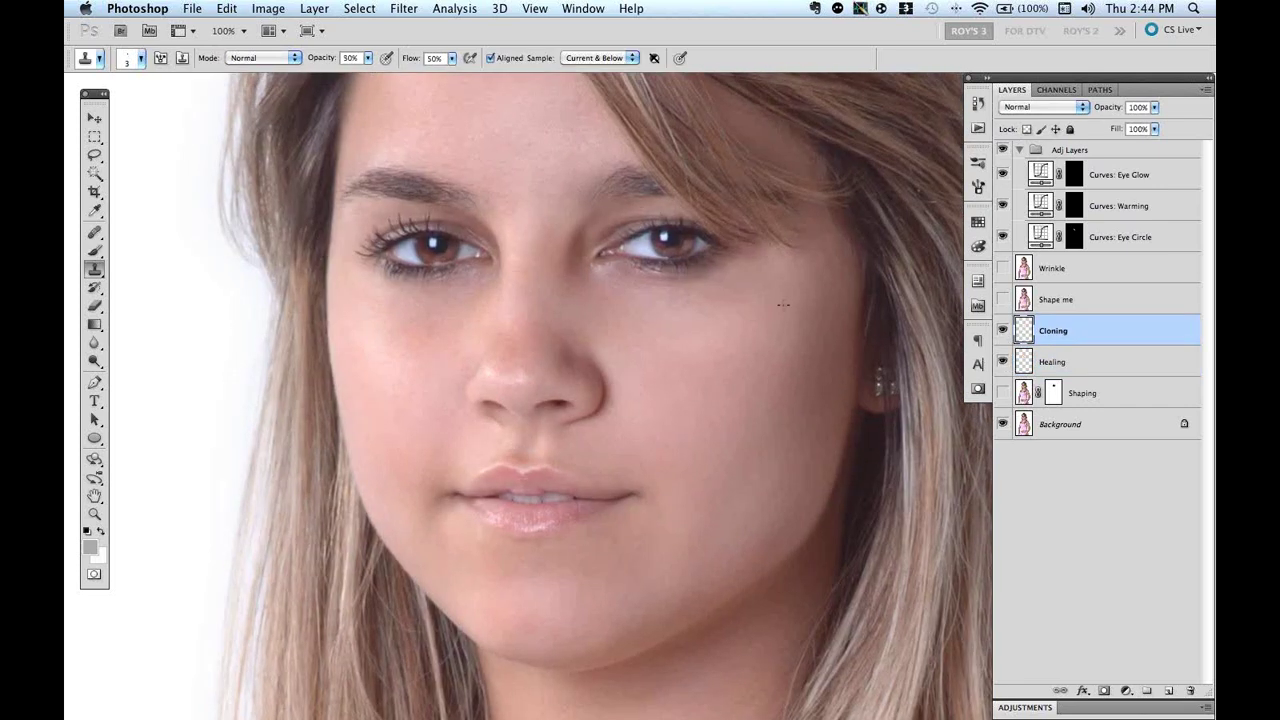
key("bracketright")
key("bracketright")
key("bracketright")
key("bracketleft")
left_click_drag(676, 356, 651, 423)
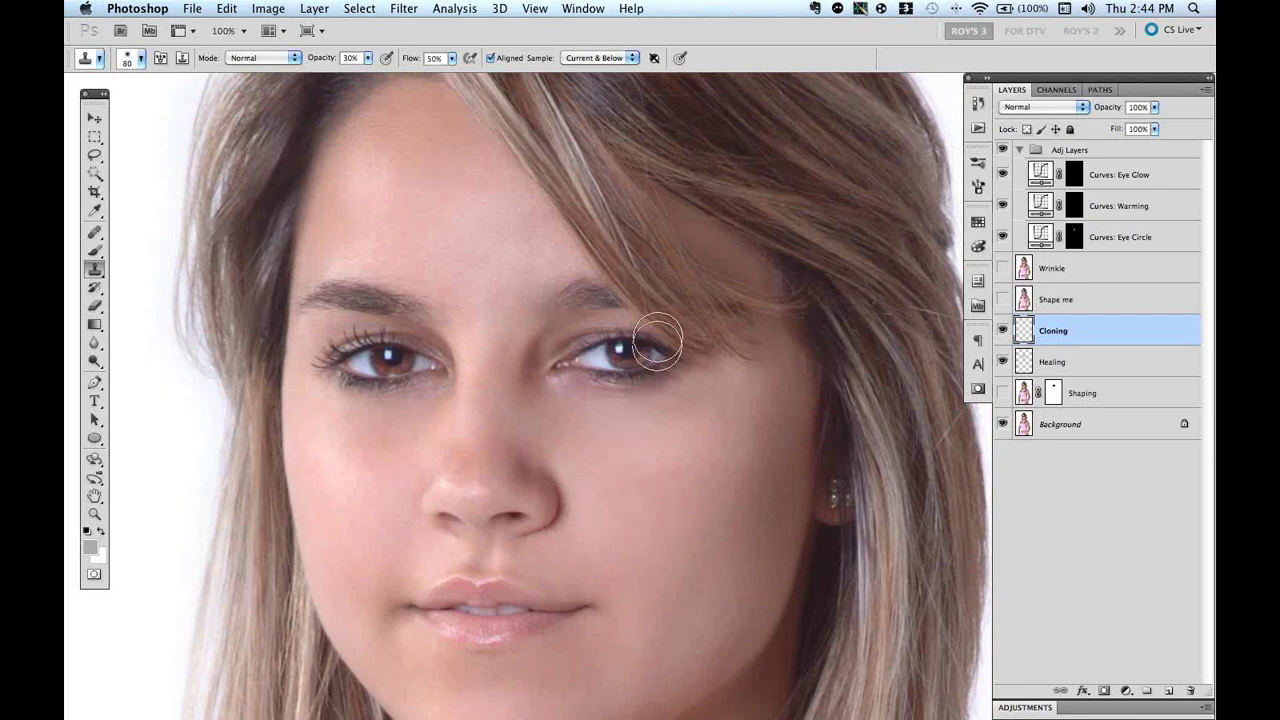
key("bracketright")
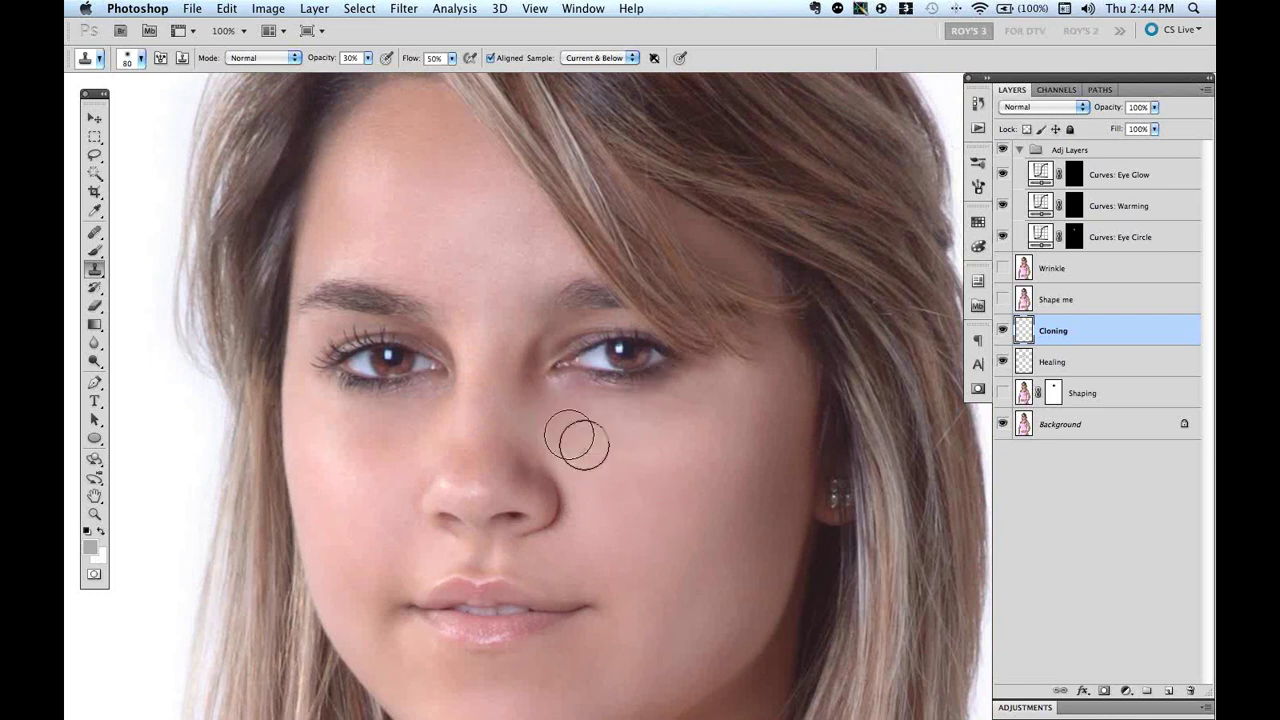
mouse_move(614, 457)
left_mouse_down()
mouse_move(546, 412)
mouse_move(584, 430)
mouse_move(622, 409)
mouse_move(683, 410)
left_mouse_up()
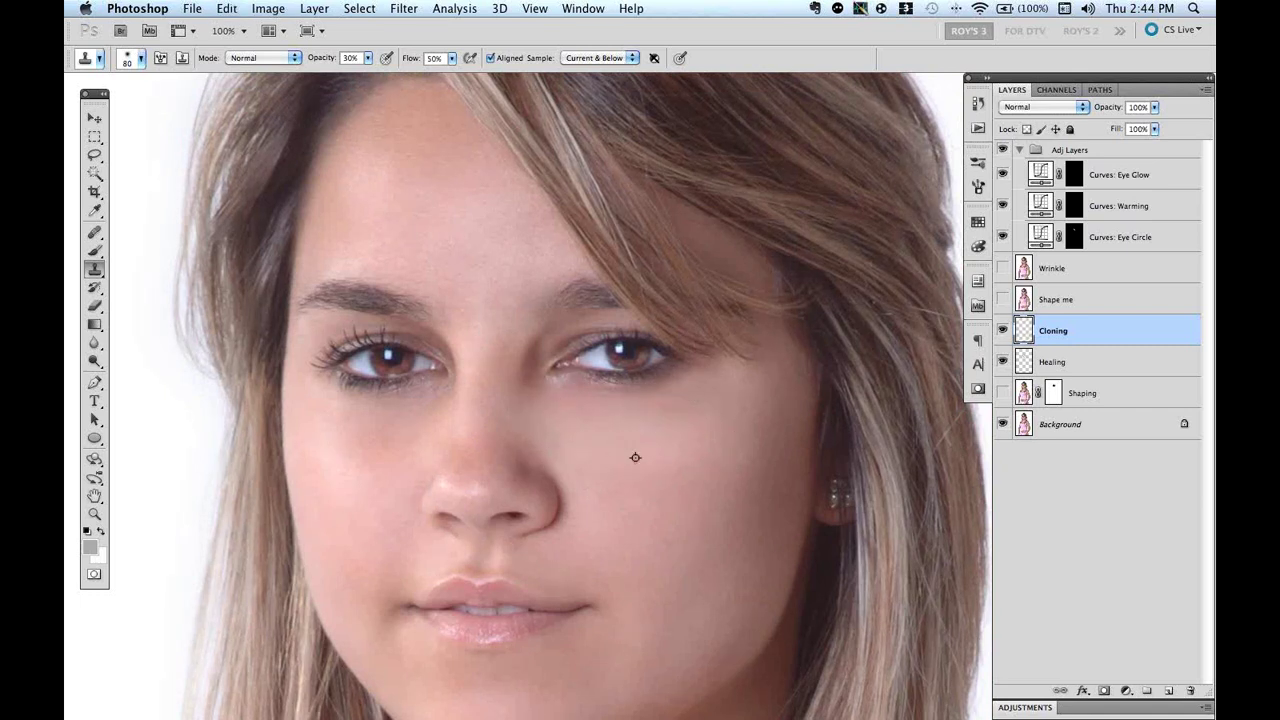
mouse_move(611, 443)
left_mouse_down()
mouse_move(606, 498)
mouse_move(671, 470)
mouse_move(677, 413)
mouse_move(574, 423)
mouse_move(577, 410)
mouse_move(546, 400)
mouse_move(569, 395)
mouse_move(635, 436)
mouse_move(608, 406)
mouse_move(683, 422)
mouse_move(639, 439)
mouse_move(684, 402)
mouse_move(651, 459)
mouse_move(631, 451)
mouse_move(653, 480)
mouse_move(641, 497)
mouse_move(660, 470)
left_mouse_up()
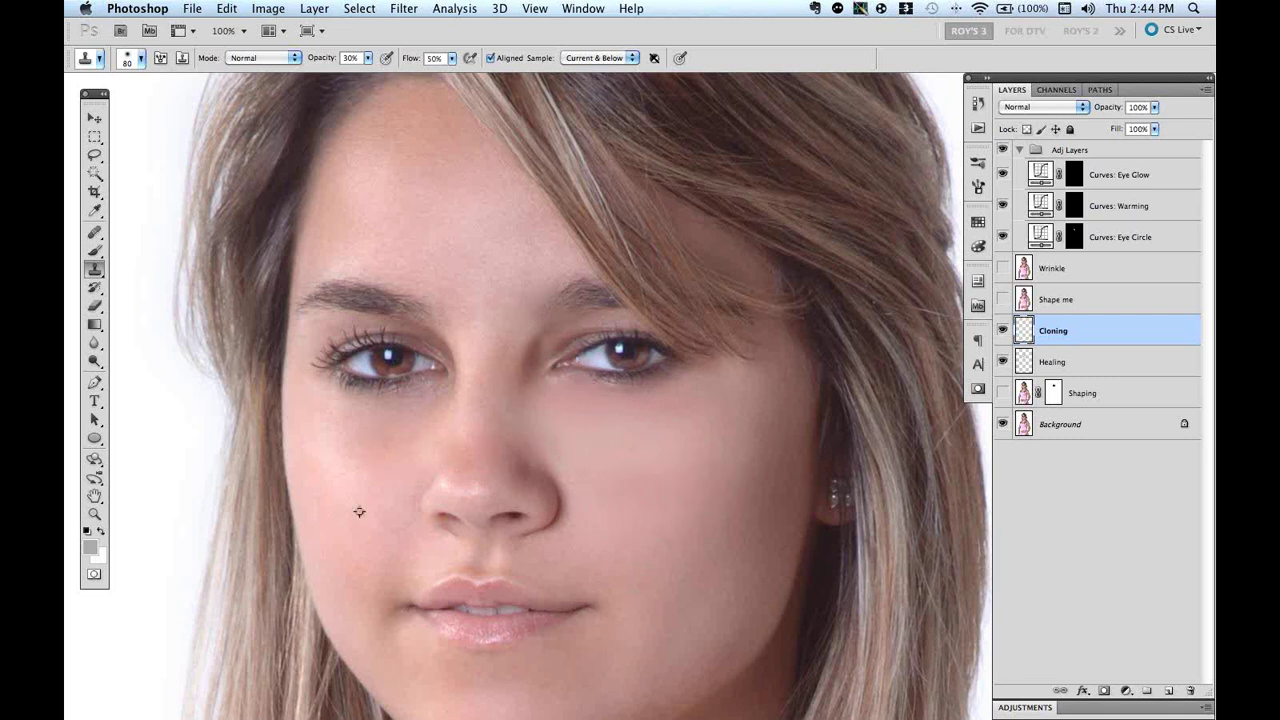
Step: Clone-stamp the skin beneath the left-hand eye and across the right-hand cheek down to the jaw on the Cloning layer
left_click(357, 440)
left_click_drag(406, 434, 371, 445)
left_click(391, 434)
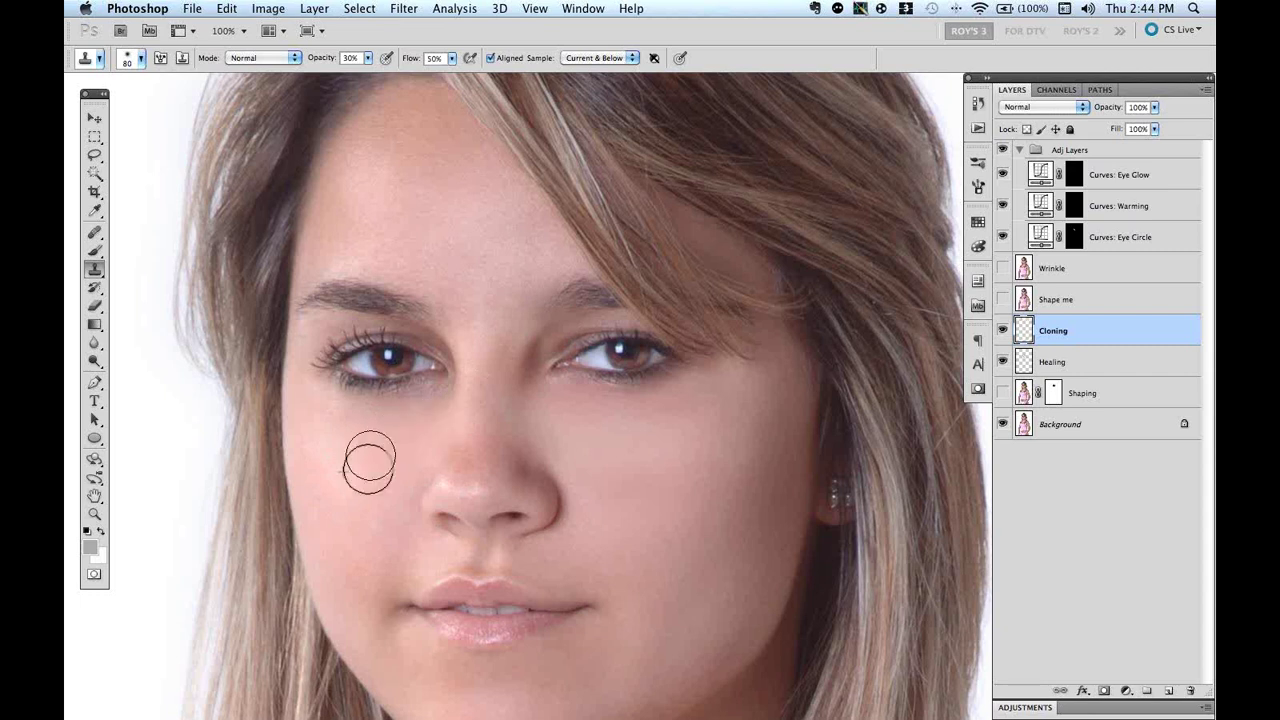
left_click_drag(331, 411, 383, 429)
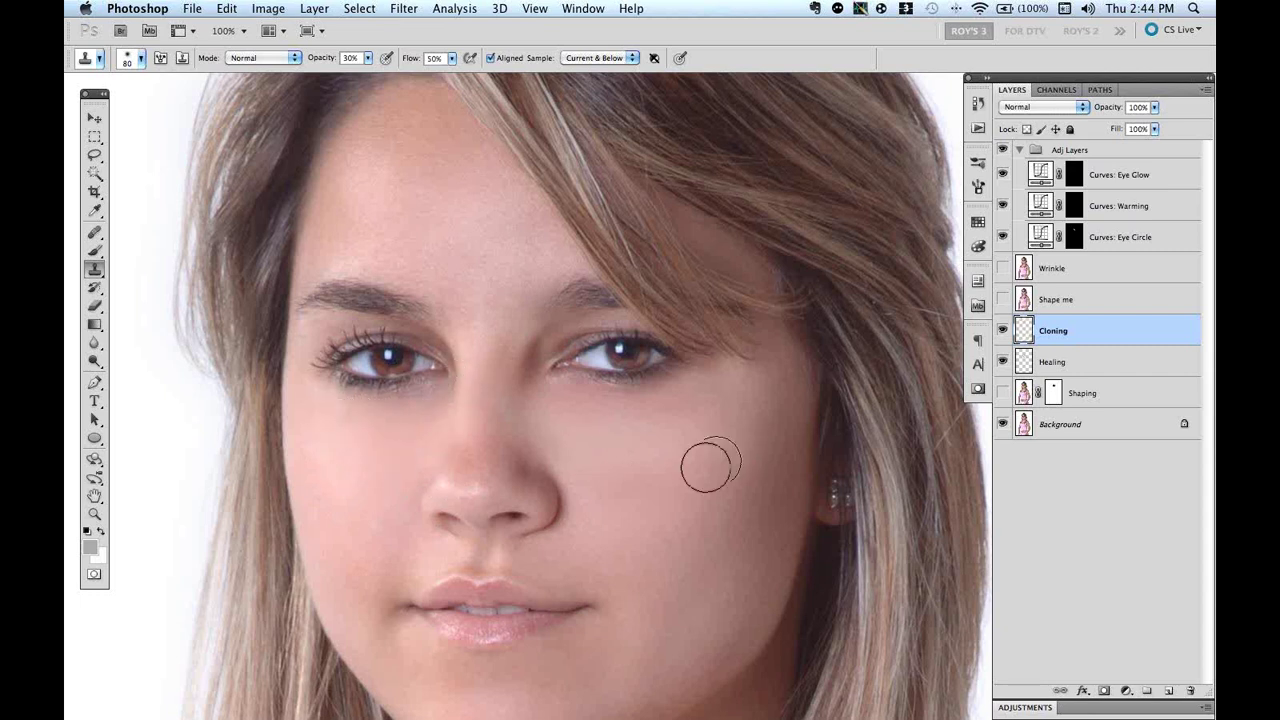
left_click(663, 451, "alt")
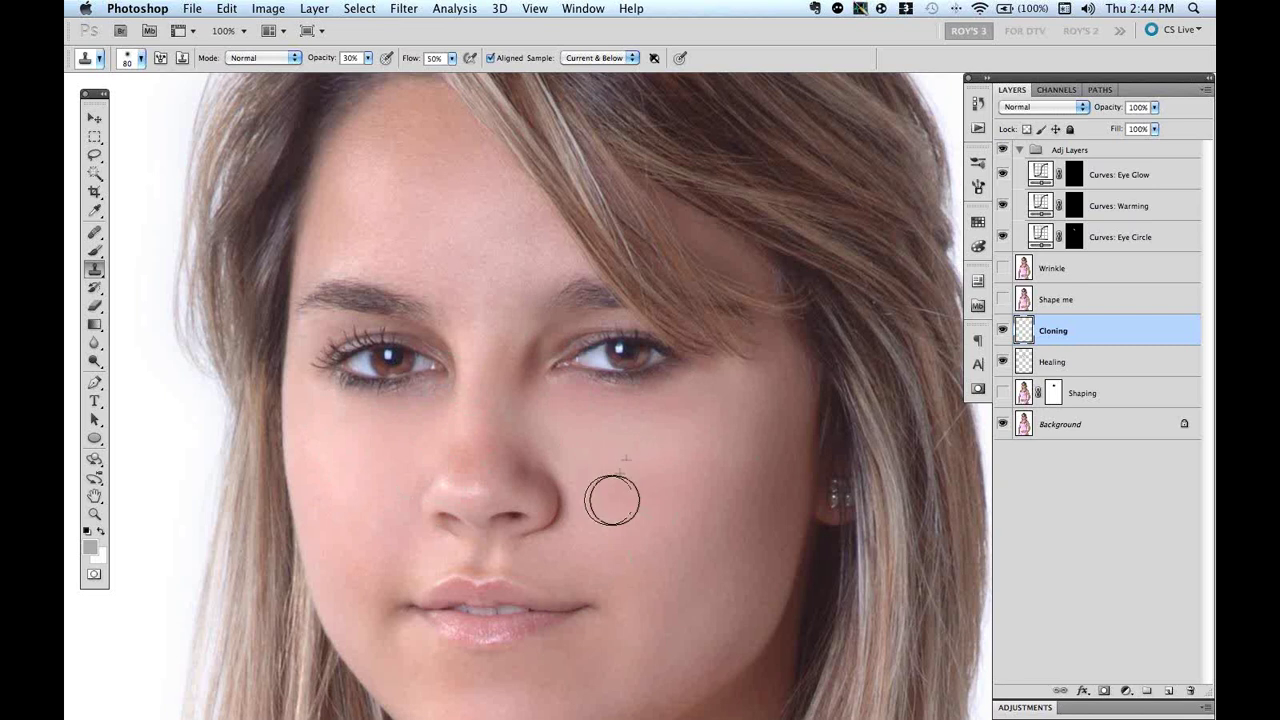
mouse_move(680, 500)
left_mouse_down()
mouse_move(634, 500)
mouse_move(677, 429)
mouse_move(723, 457)
mouse_move(702, 650)
mouse_move(803, 506)
mouse_move(761, 579)
left_mouse_up()
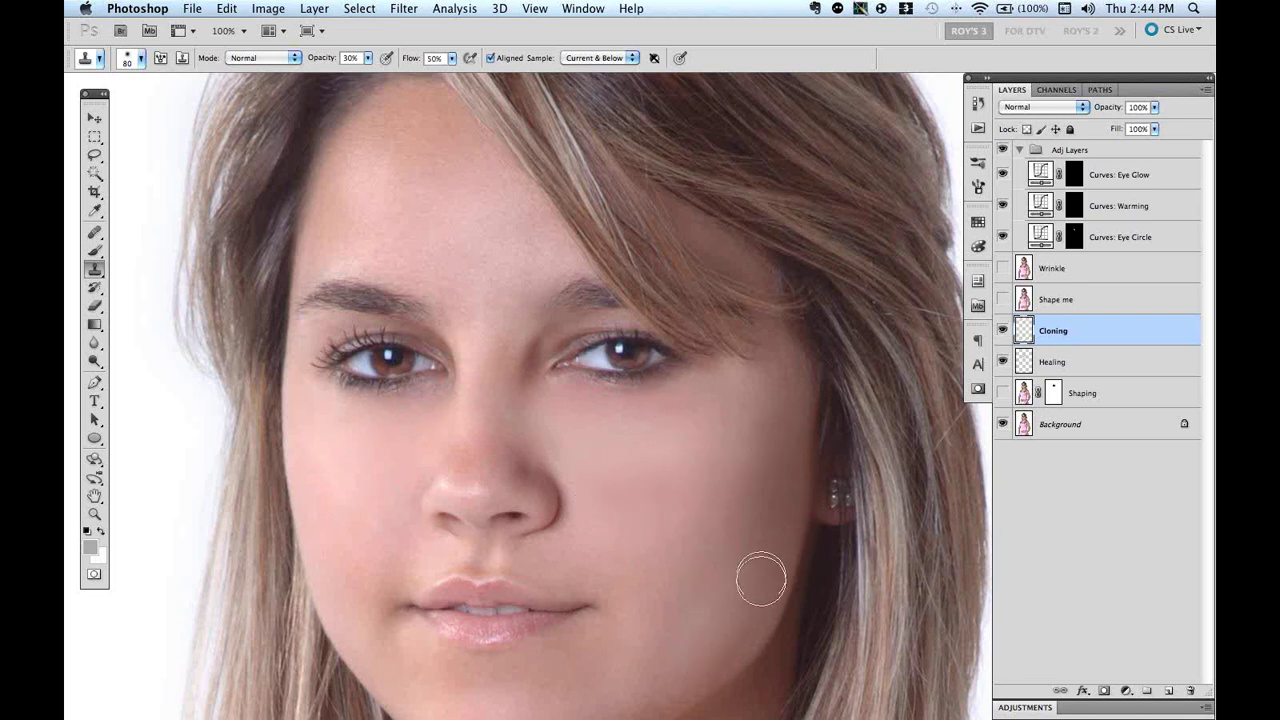
Step: Compare the face with and without the Cloning layer's retouching
left_click(1003, 331)
left_click(1003, 331)
left_click(1003, 331)
left_click(1003, 331)
Step: Reduce the Cloning layer's opacity to 50% and compare the skin with the layer on and off
key("v")
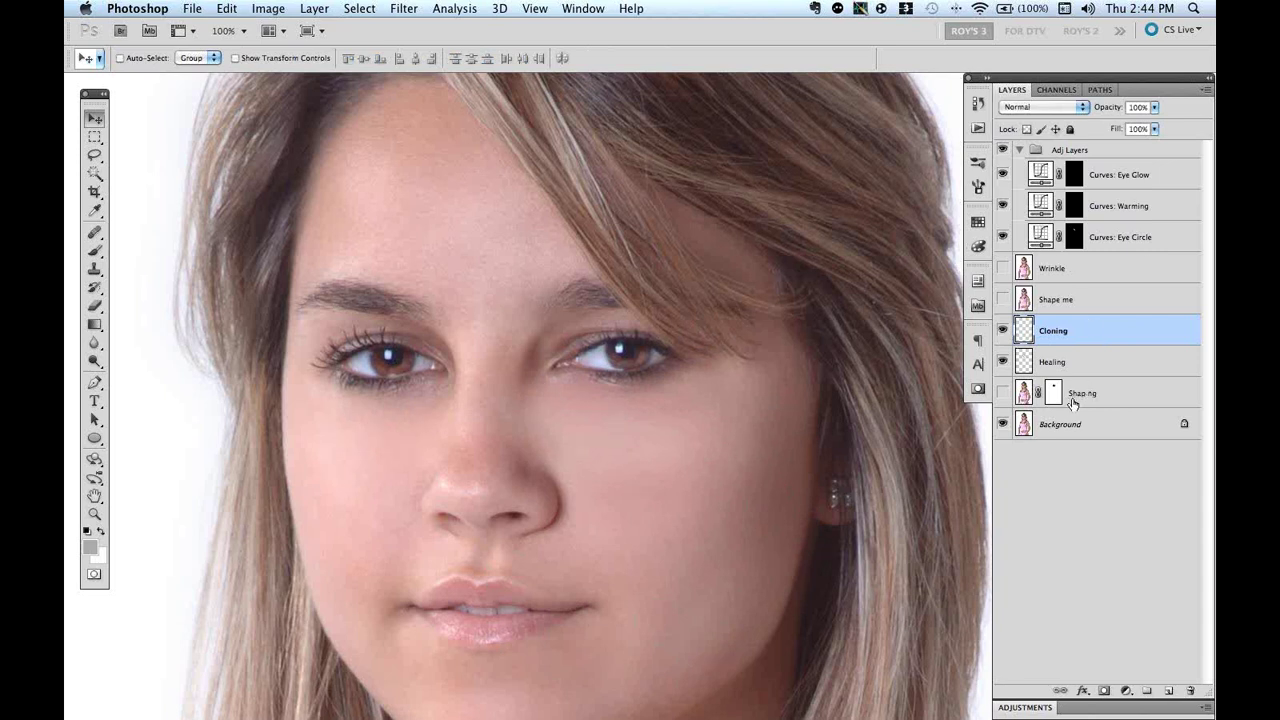
key("5")
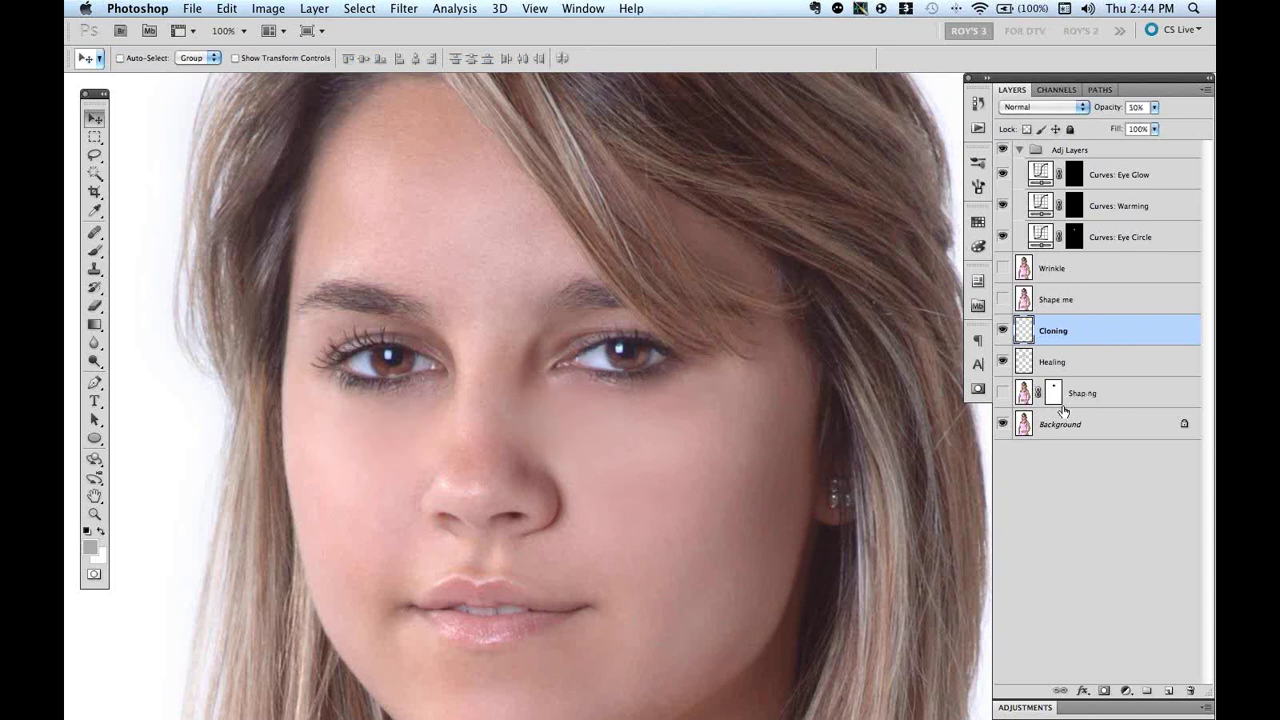
left_click(1003, 331)
left_click(1003, 331)
left_click(1003, 331)
left_click(1003, 331)
left_click(1003, 331)
left_click(1003, 331)
Step: Fit the whole portrait in view, then select and show the Shape me layer and open it in Liquify
key("super+0")
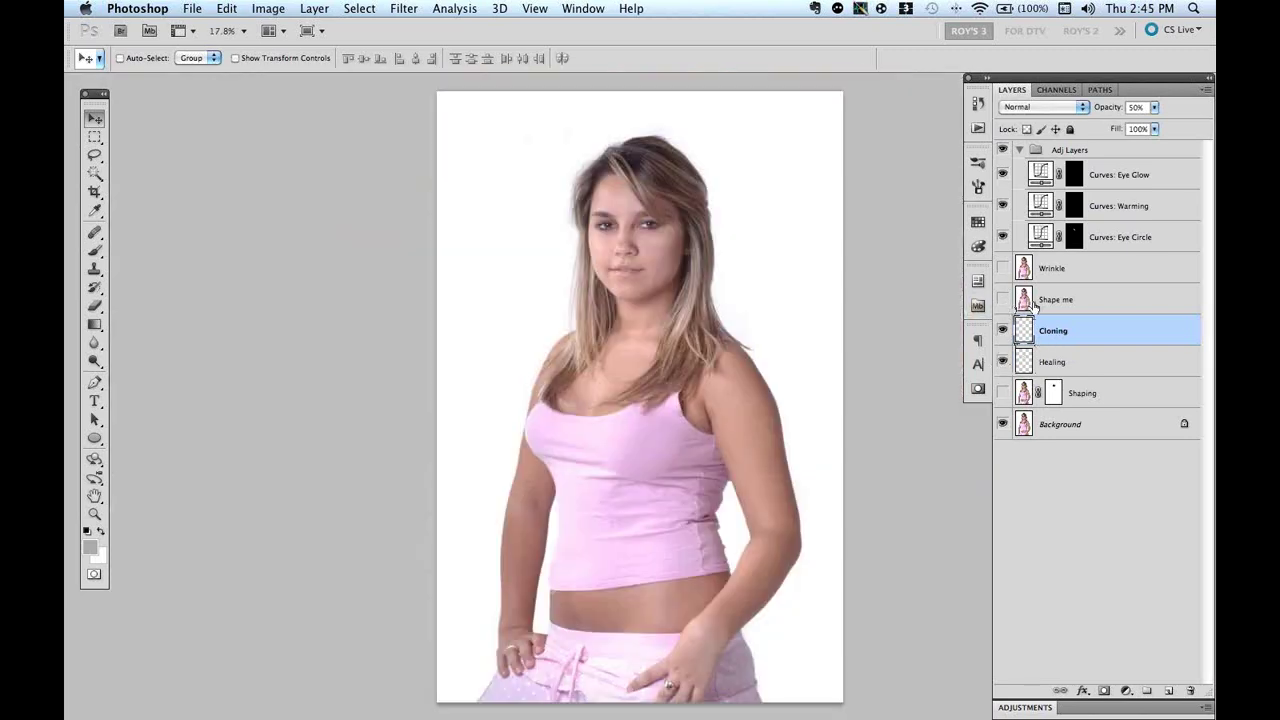
left_click(1100, 300)
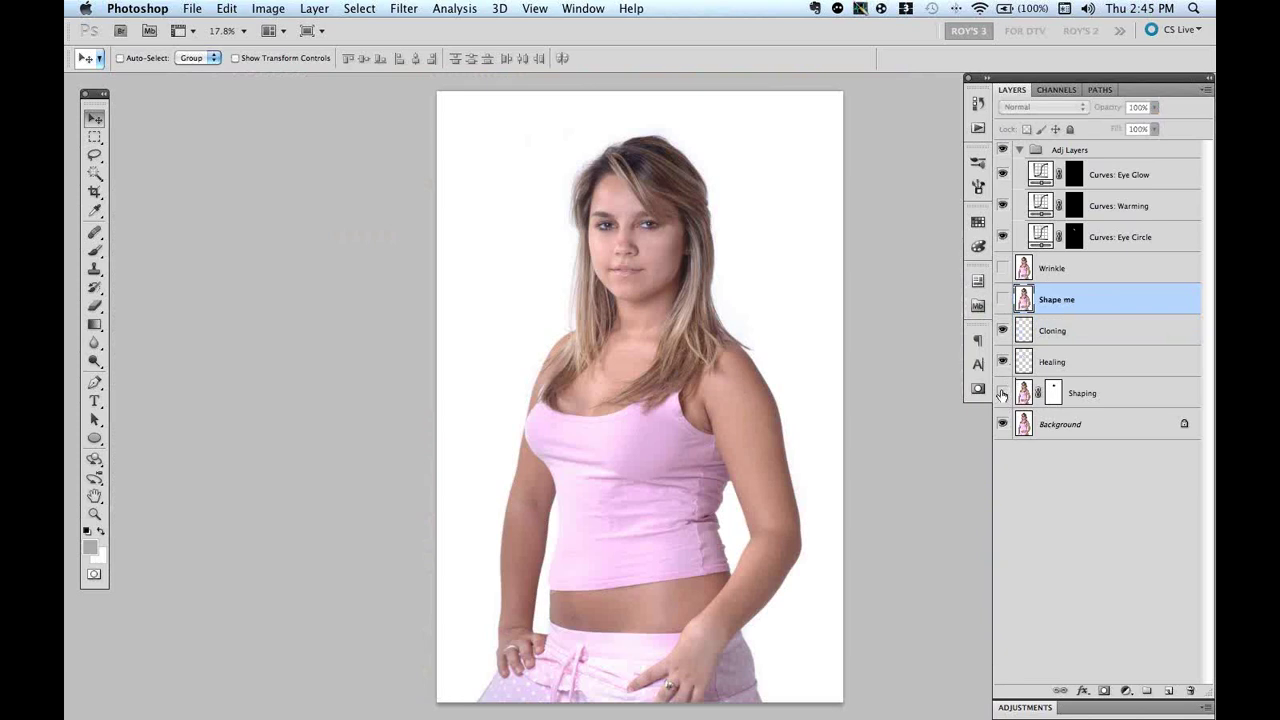
left_click(1003, 300)
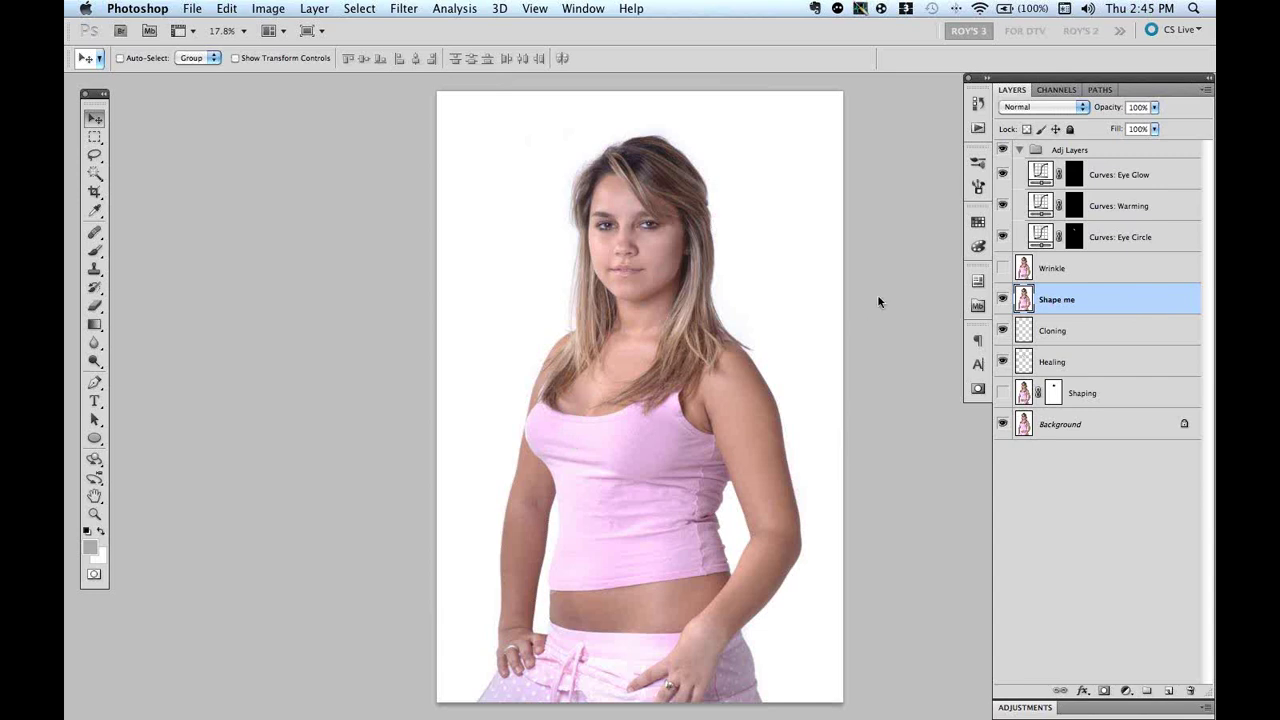
key("super+shift+x")
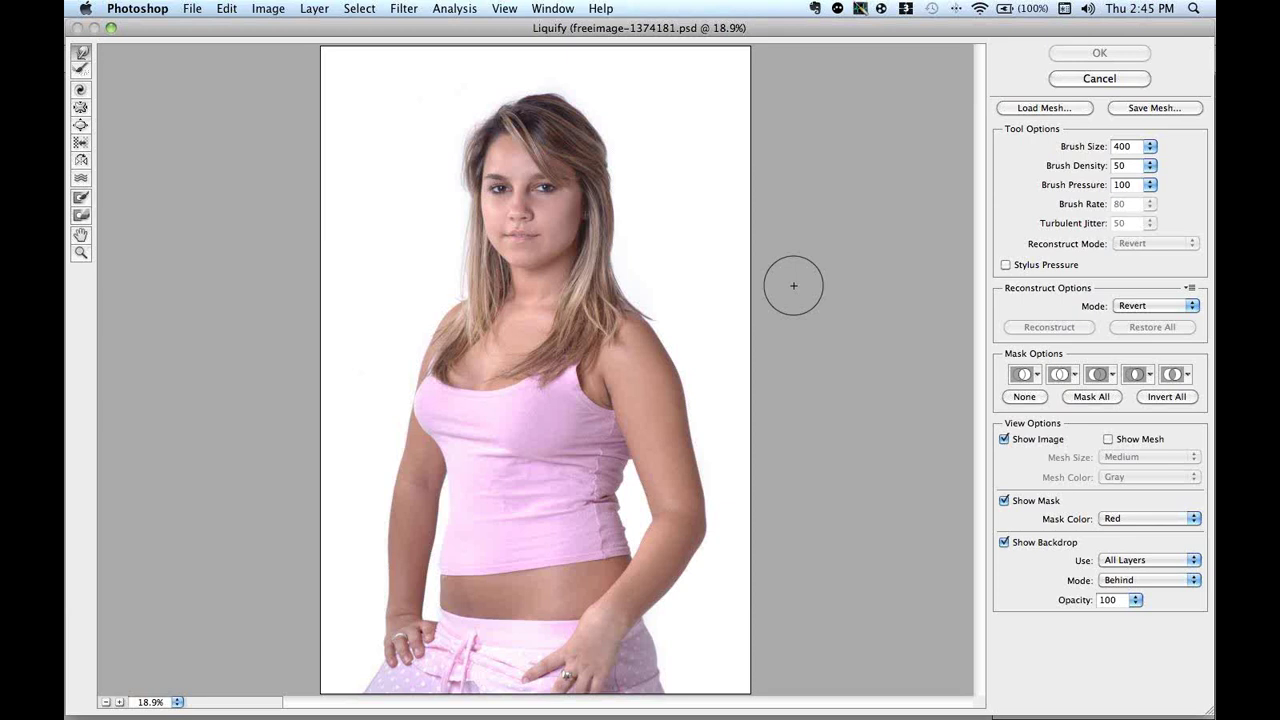
Step: Push the outer edge of the right-hand shoulder and upper arm inward at 50% zoom with an 800 brush
key("z")
left_click(792, 287)
left_click(700, 455)
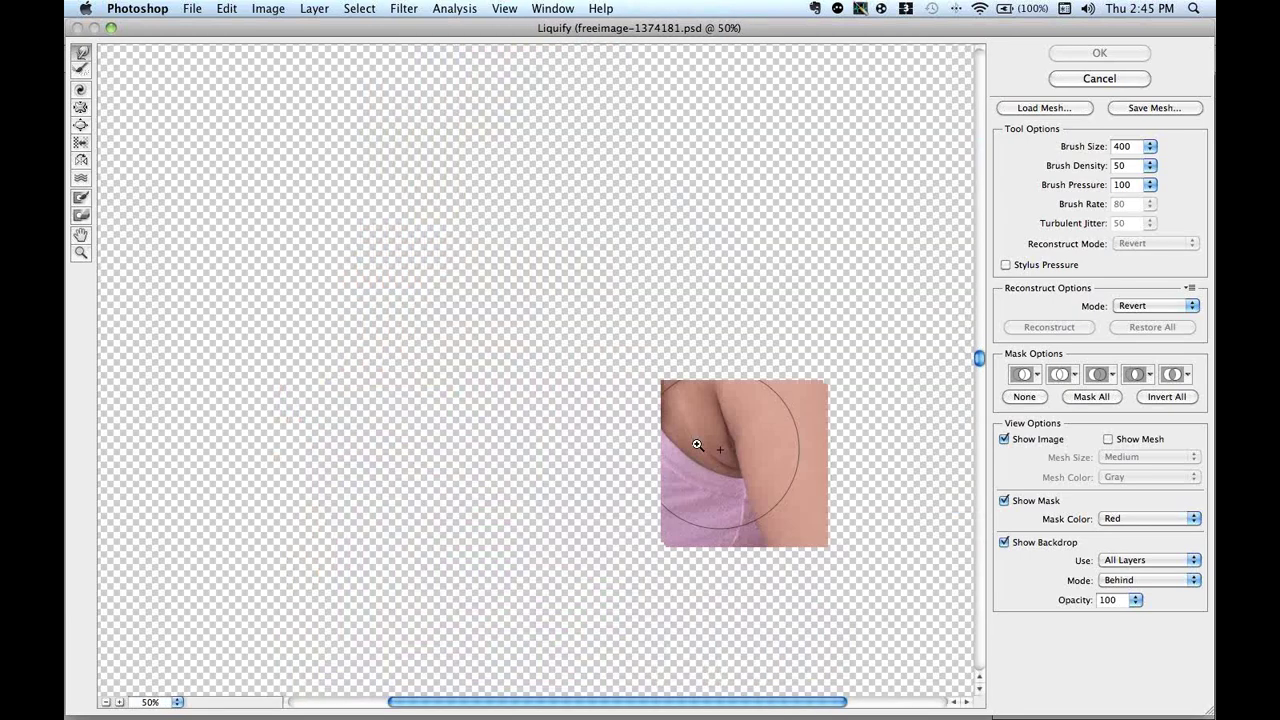
left_click_drag(574, 357, 458, 309)
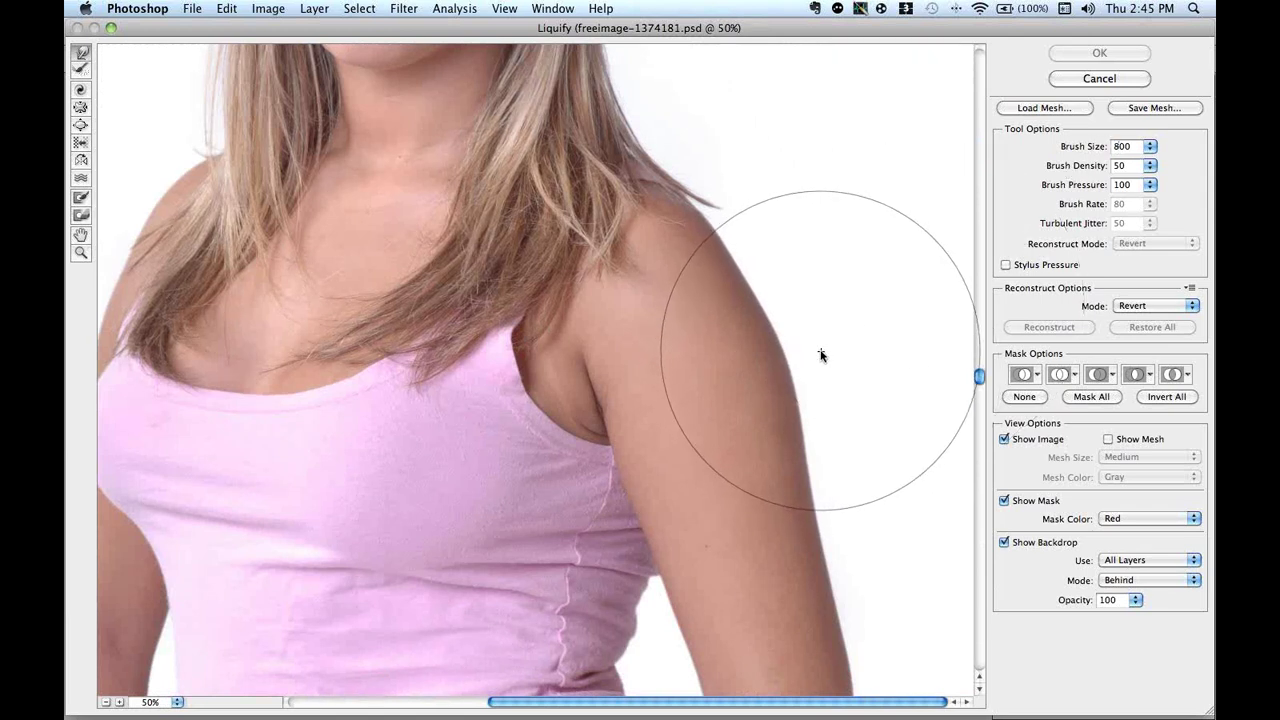
left_click_drag(814, 357, 811, 360)
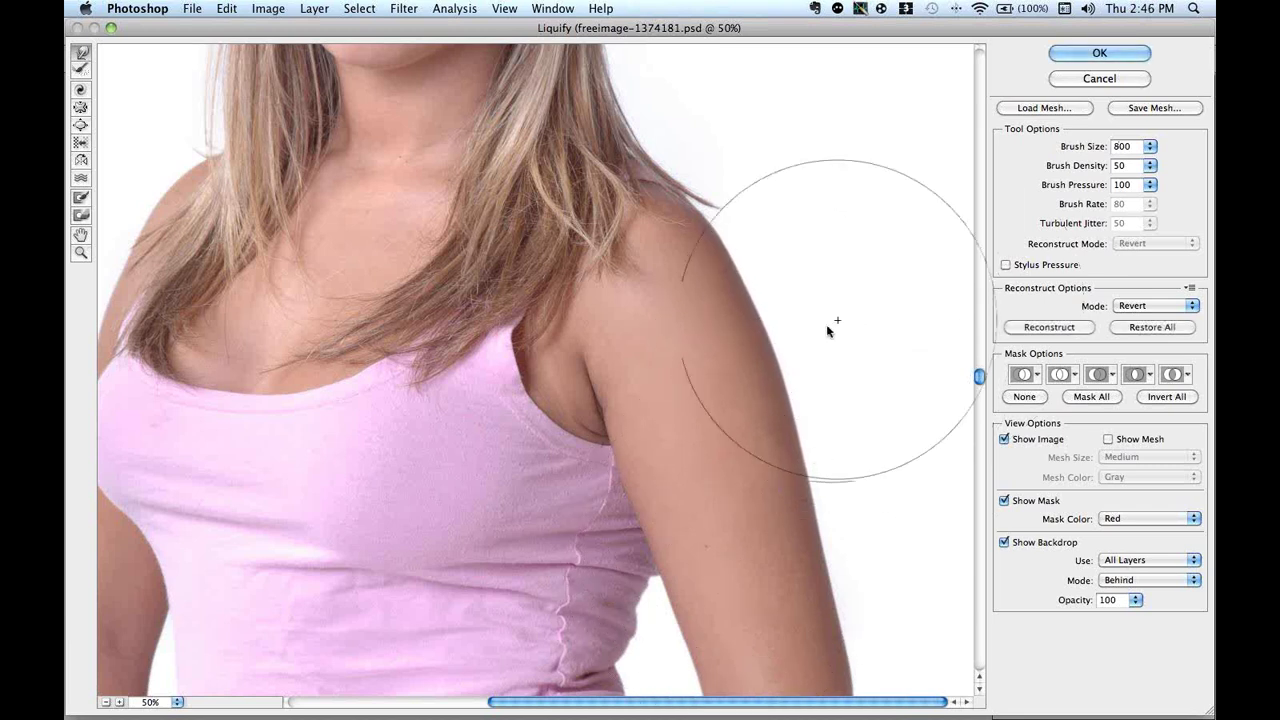
Step: Push the right-hand side of the top below the armpit inward with the brush size set to 400
mouse_move(760, 514)
left_mouse_down()
mouse_move(709, 400)
mouse_move(826, 256)
left_mouse_up()
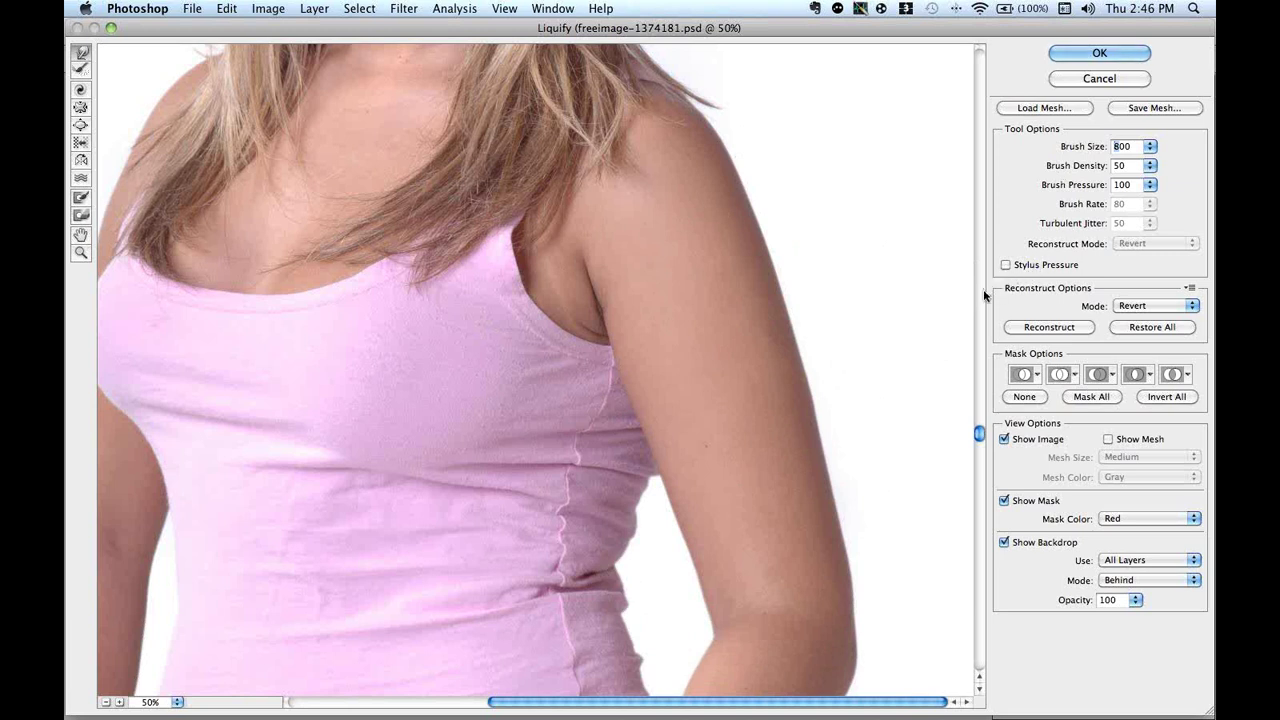
type("4")
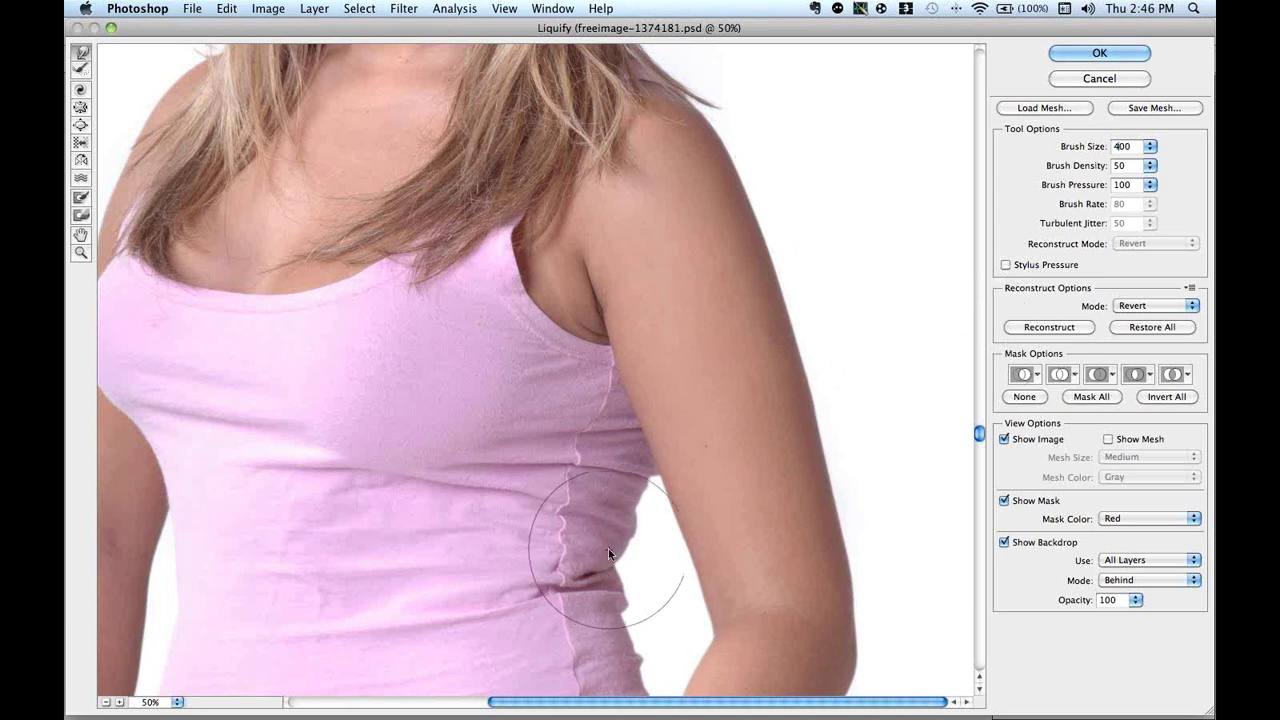
left_click_drag(652, 519, 623, 527)
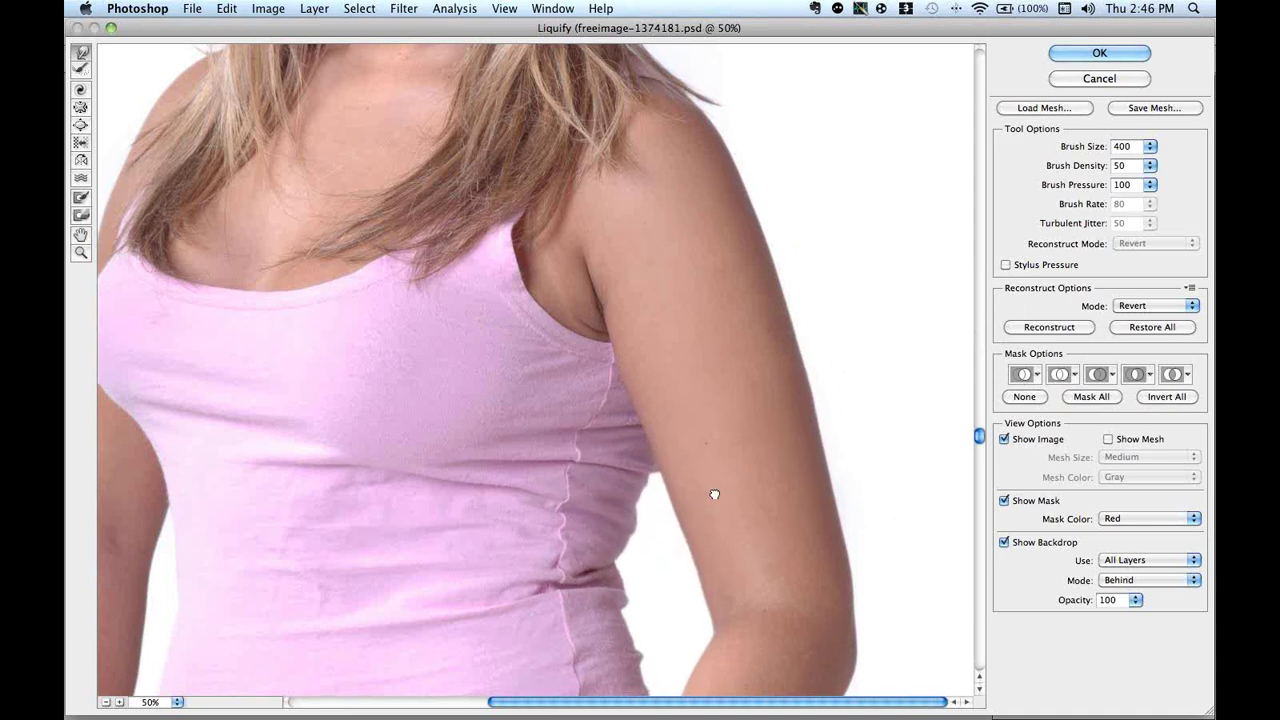
Step: Refine the bulging folds along the top's right-hand edge by pushing them inward with the brush size set to 200
left_click_drag(711, 491, 783, 354)
double_click(1122, 145)
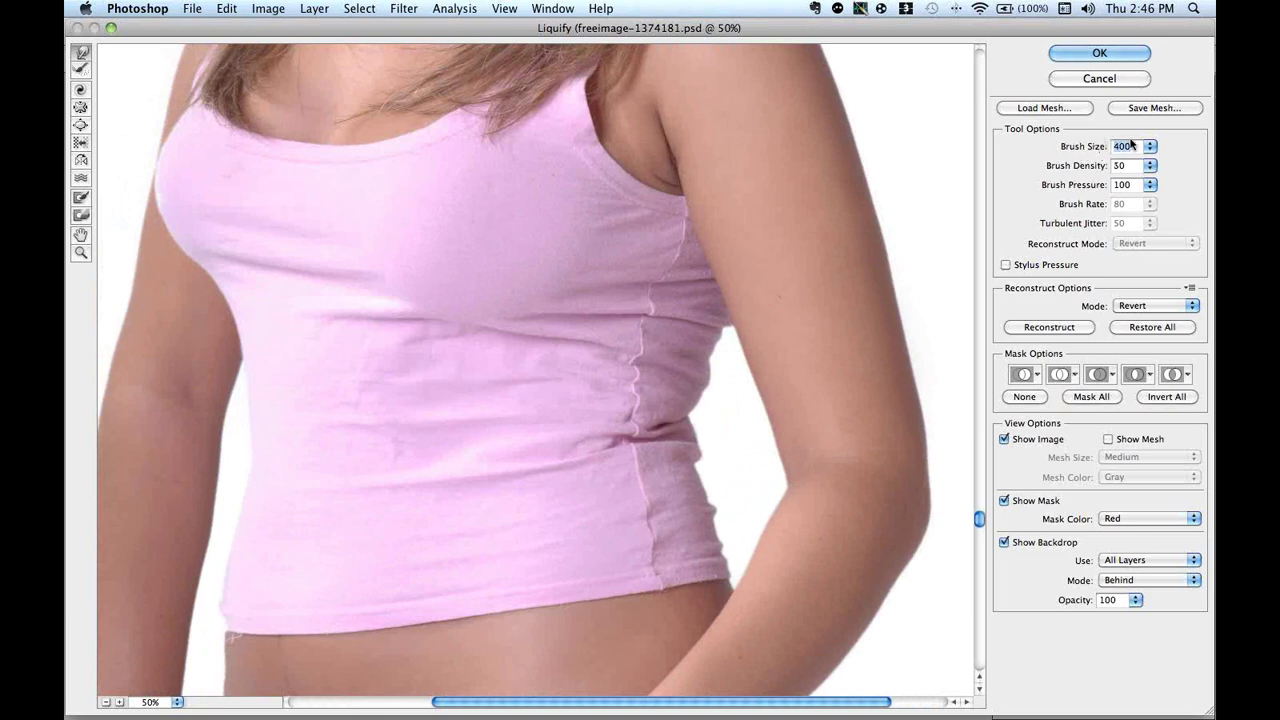
left_click(1118, 147)
key("BackSpace")
type("2")
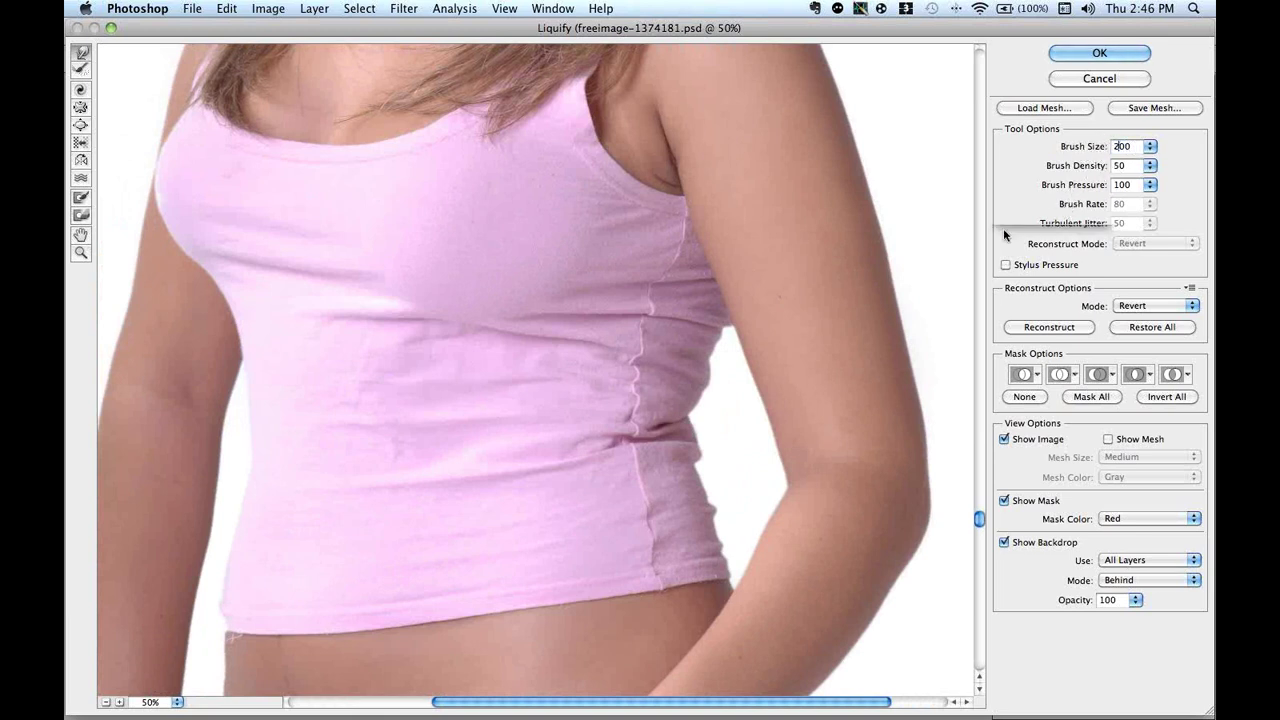
mouse_move(688, 376)
left_mouse_down()
mouse_move(704, 338)
mouse_move(749, 322)
mouse_move(736, 308)
mouse_move(683, 429)
mouse_move(713, 378)
mouse_move(682, 347)
mouse_move(663, 438)
mouse_move(704, 401)
mouse_move(716, 440)
mouse_move(701, 440)
mouse_move(723, 483)
mouse_move(706, 532)
mouse_move(703, 453)
mouse_move(666, 435)
mouse_move(665, 375)
left_mouse_up()
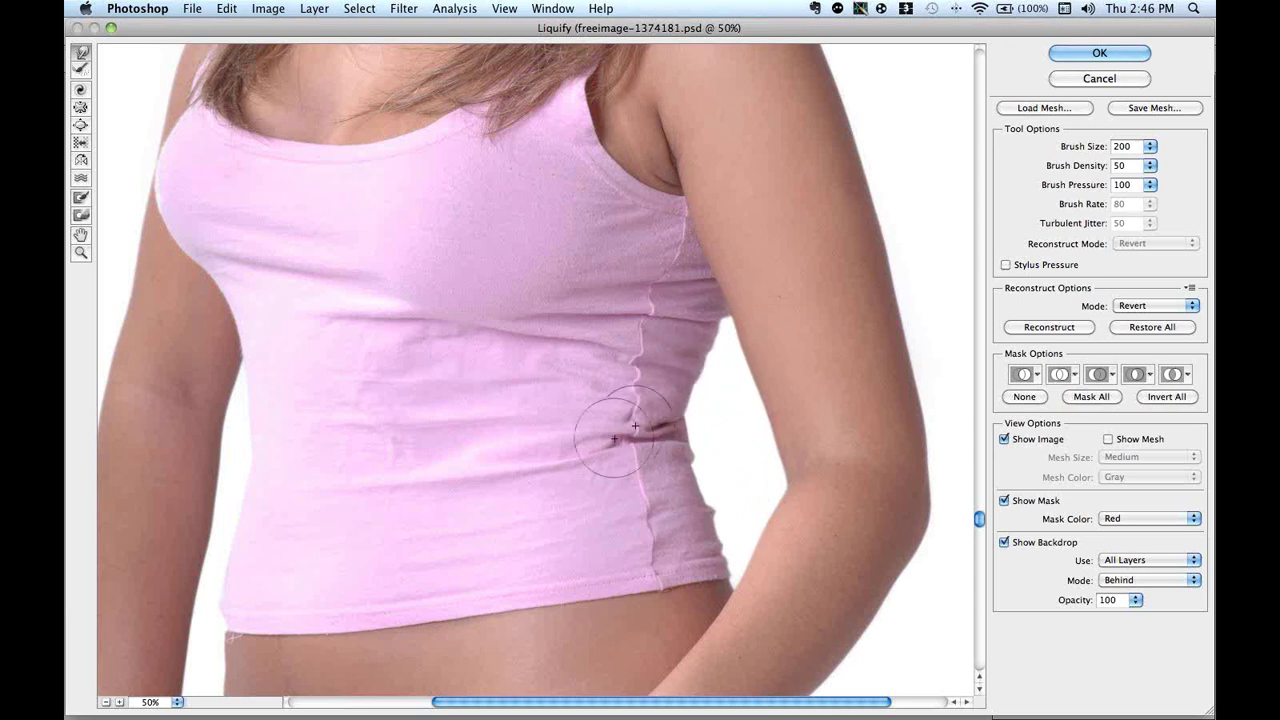
Step: Push the left-hand side of the waist and top's hem inward with an 800 brush, set the brush size to 200, and apply Liquify
left_click_drag(502, 457, 687, 382)
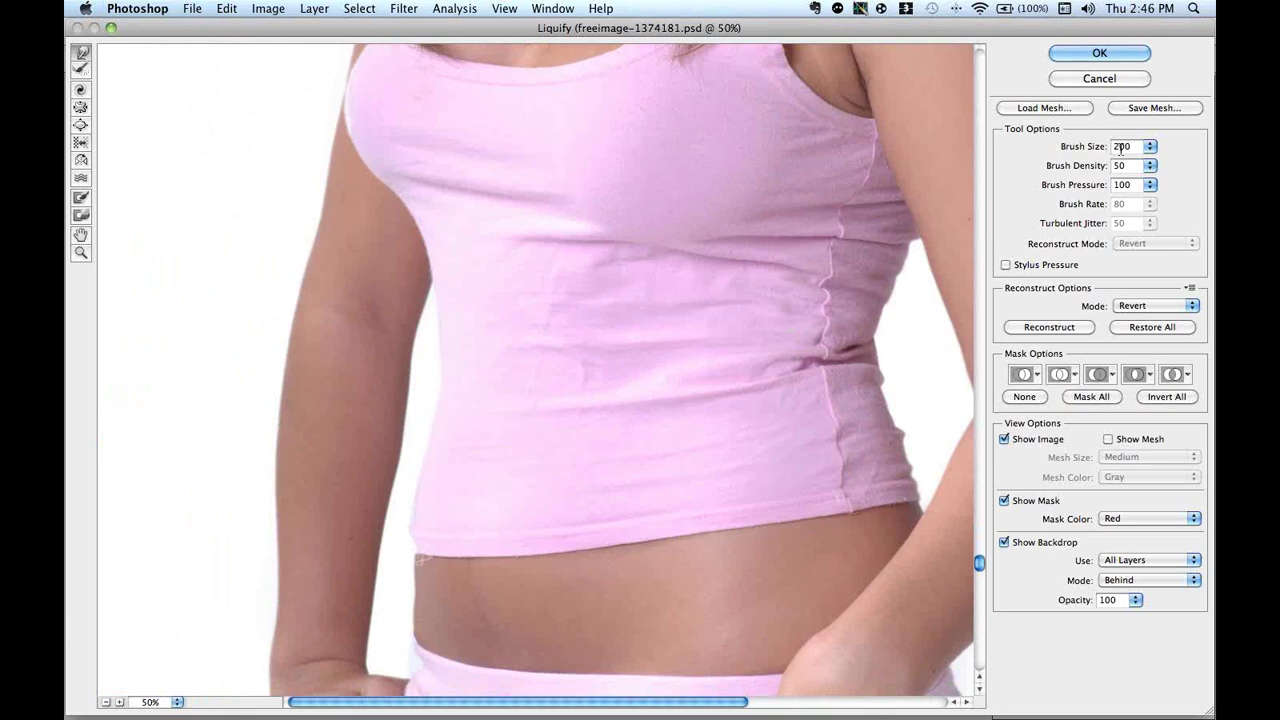
type("400")
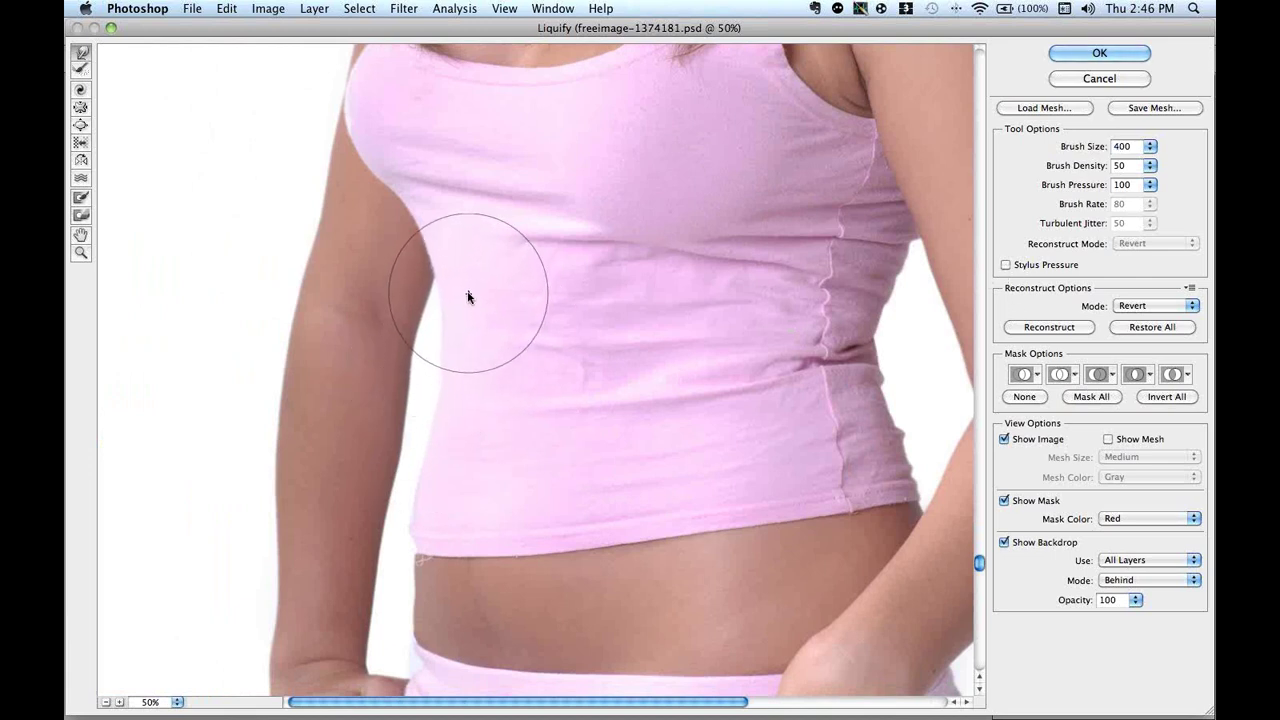
key("space")
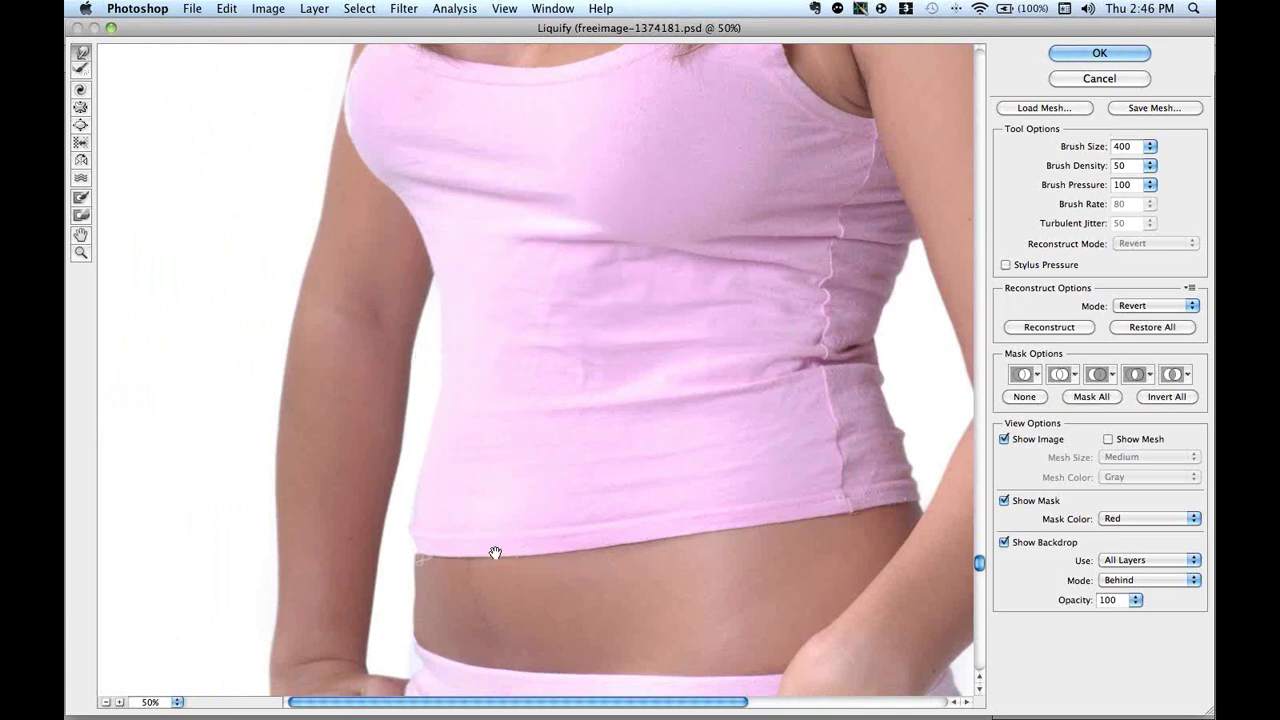
left_click_drag(528, 491, 497, 385)
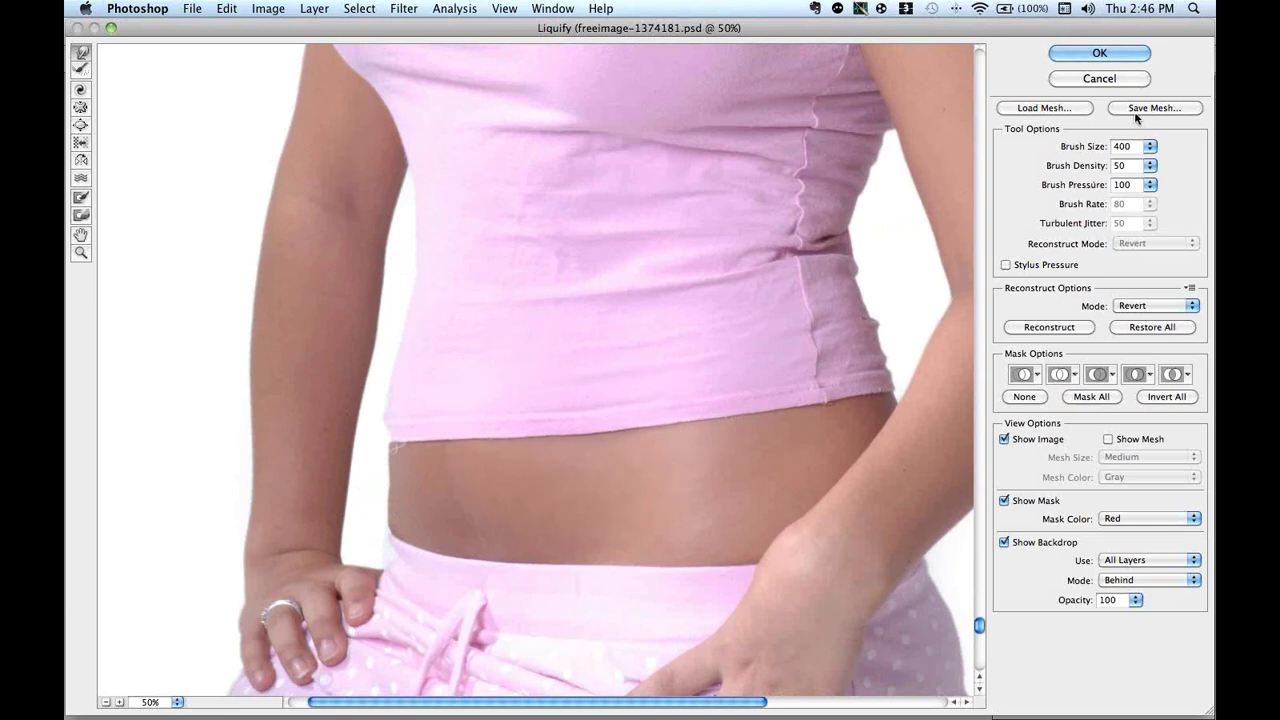
left_click(1116, 147)
key("Delete")
type("8")
left_click_drag(428, 434, 443, 434)
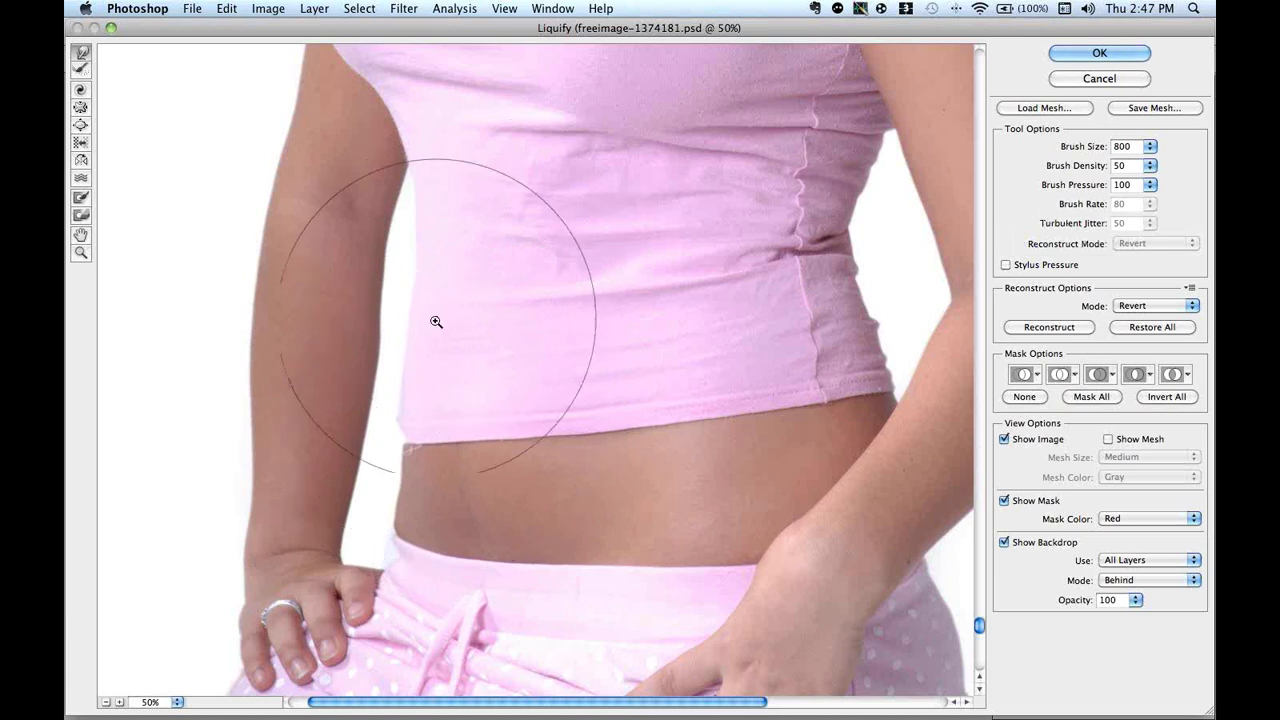
left_click_drag(426, 331, 429, 331)
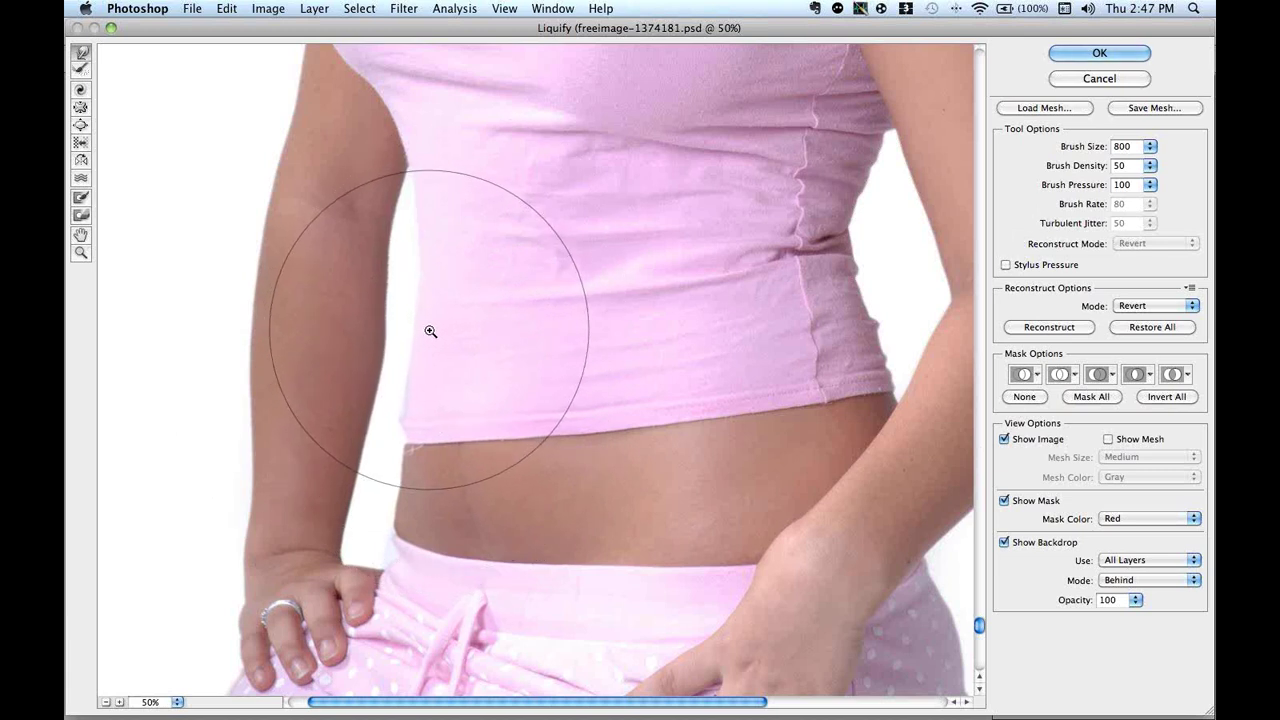
left_click_drag(517, 553, 509, 592)
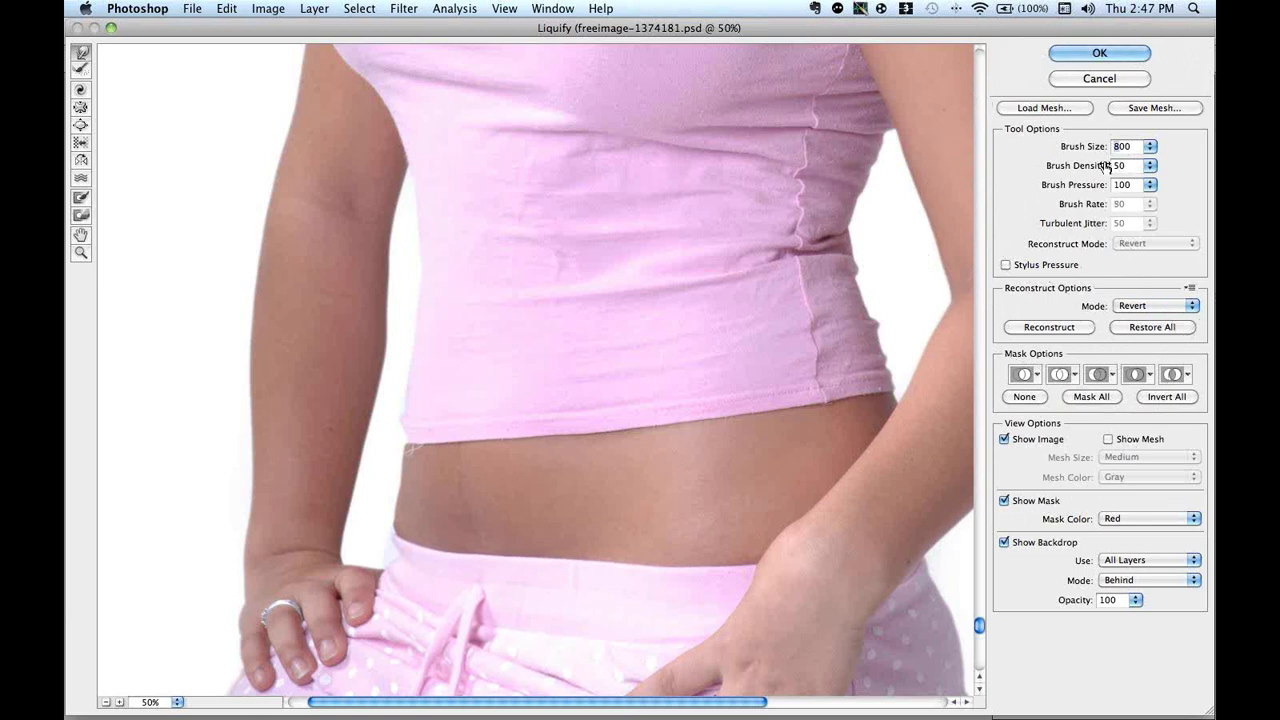
type("200")
key("Return")
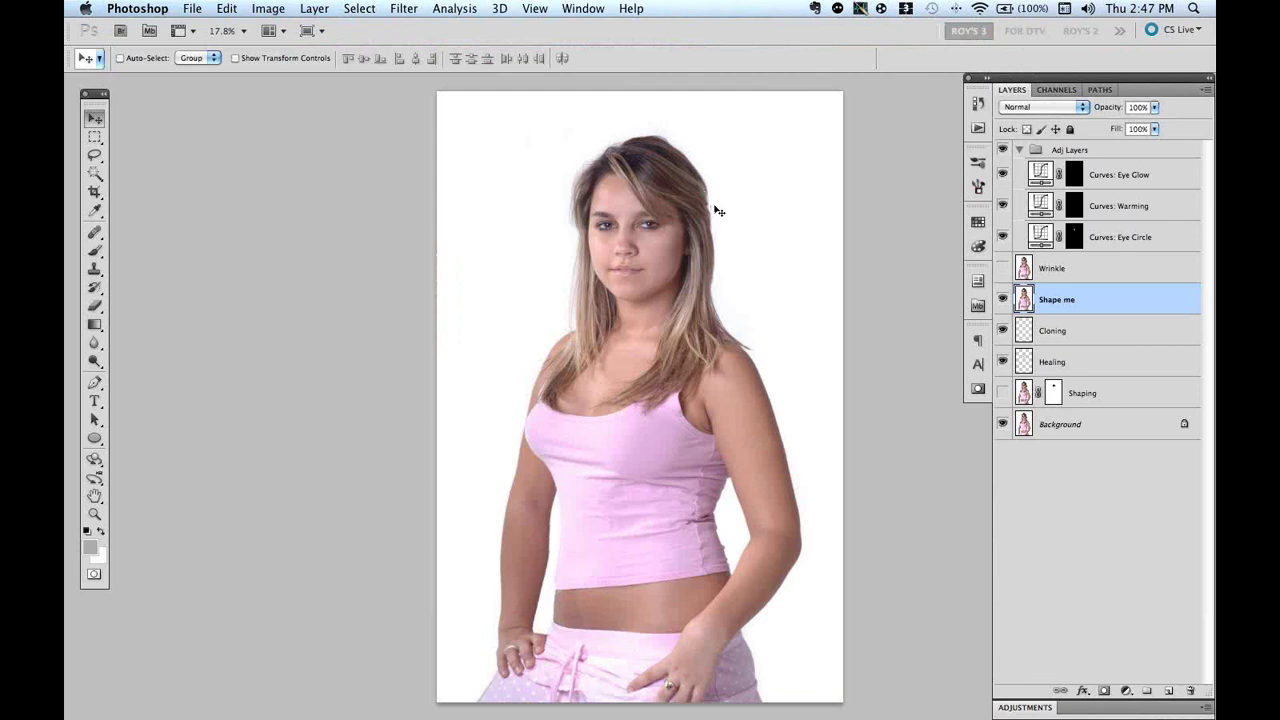
Step: Compare the whole figure with and without the Shape me layer's reshaping
left_click(1003, 300)
left_click(1003, 300)
left_click(1003, 300)
left_click(1003, 300)
left_click(1003, 300)
left_click(1003, 300)
left_click(1003, 300)
left_click(1003, 300)
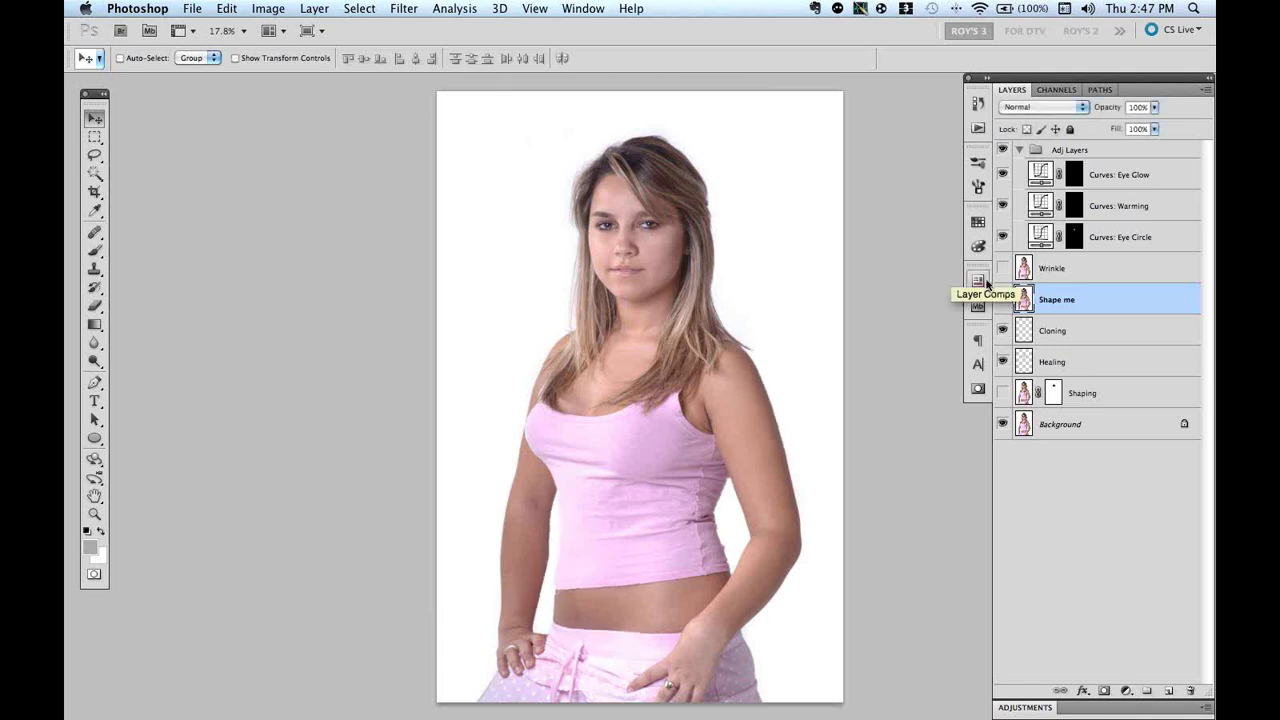